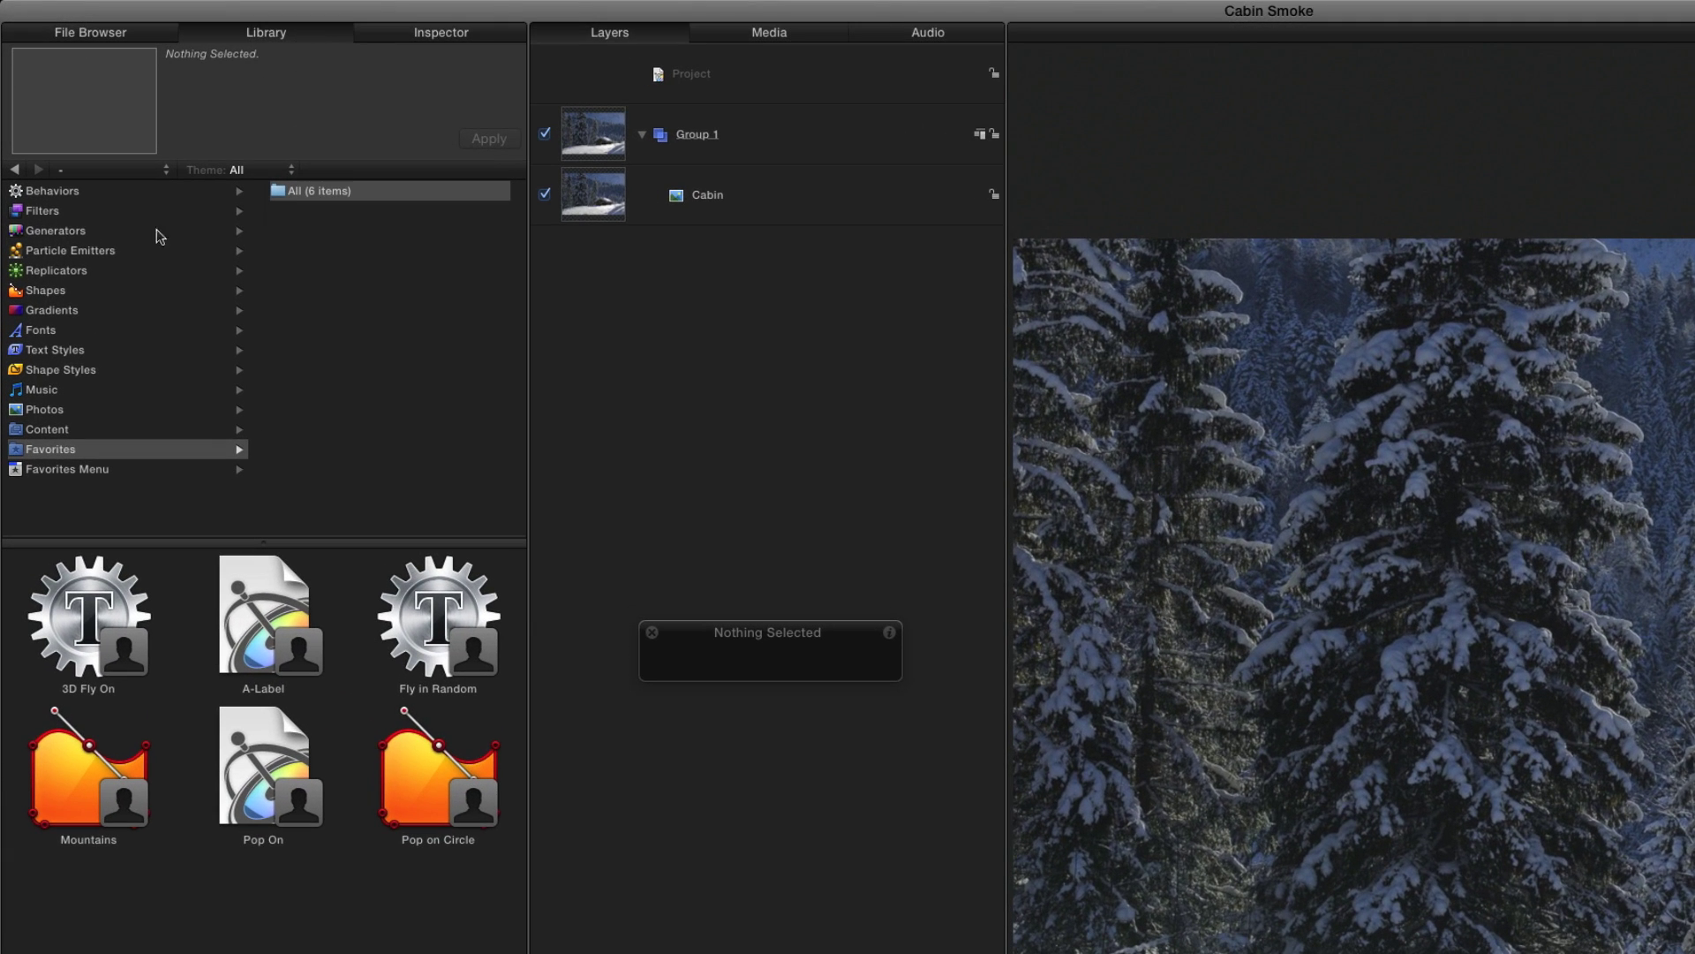
Add the Black Smoke emitter from the Library's Particle Emitters > Smoke presets
{"action": "left_click", "coordinate": [117, 250]}
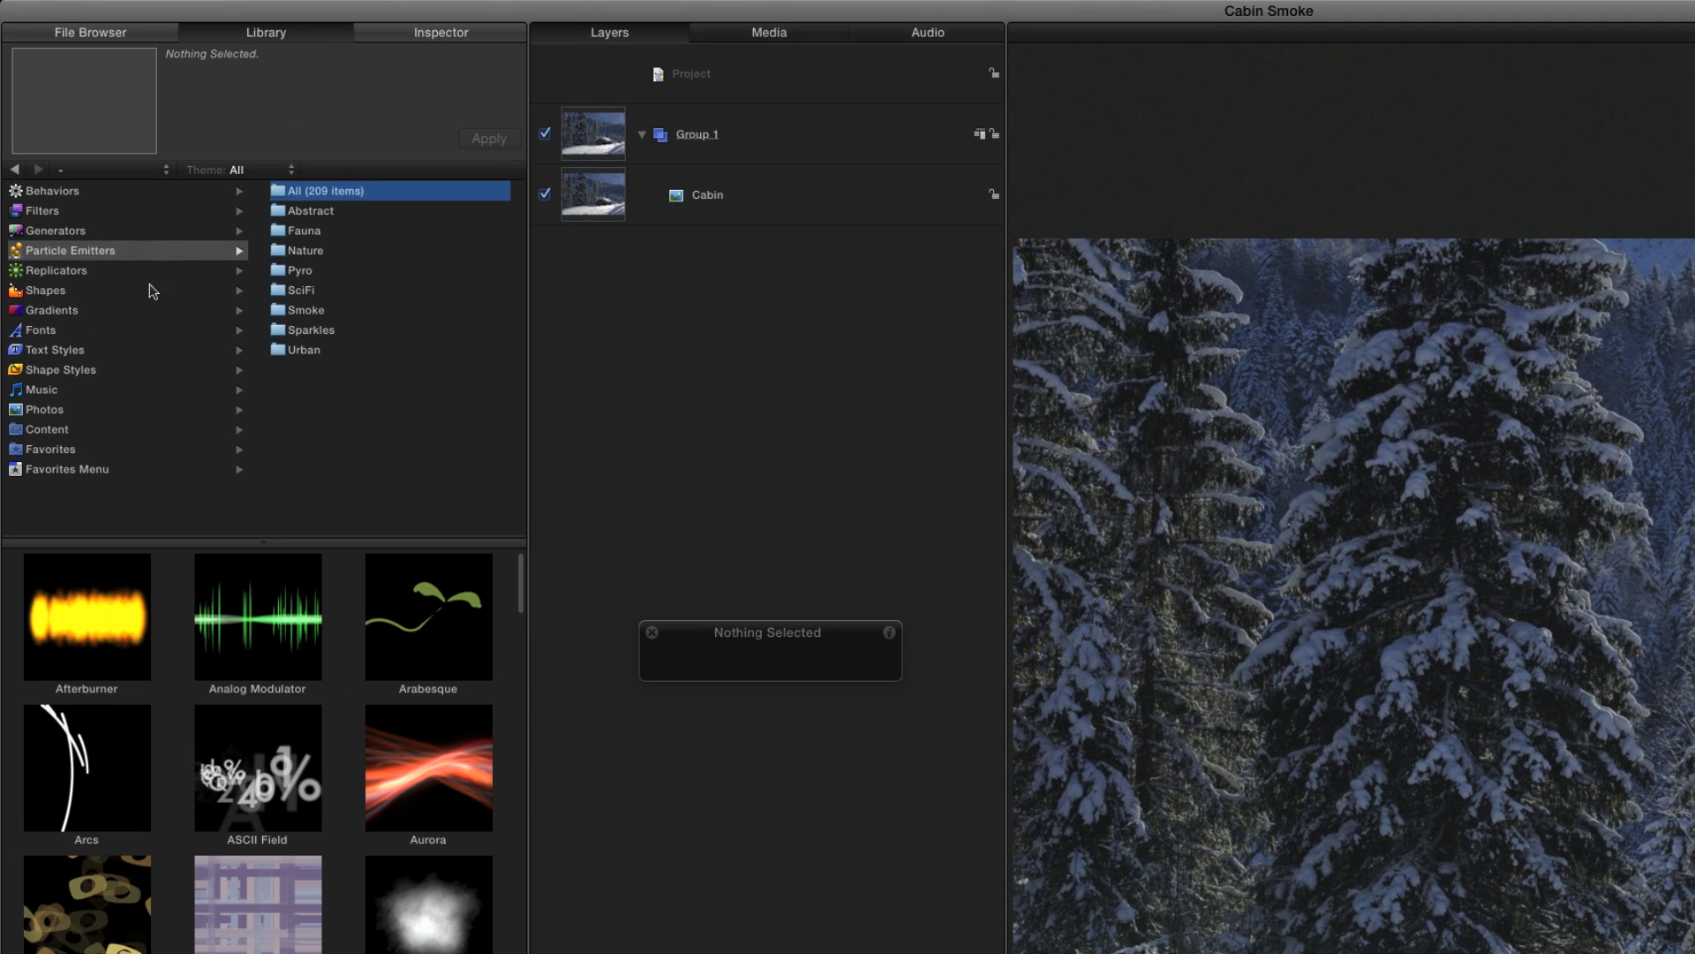
{"action": "left_click", "coordinate": [334, 317]}
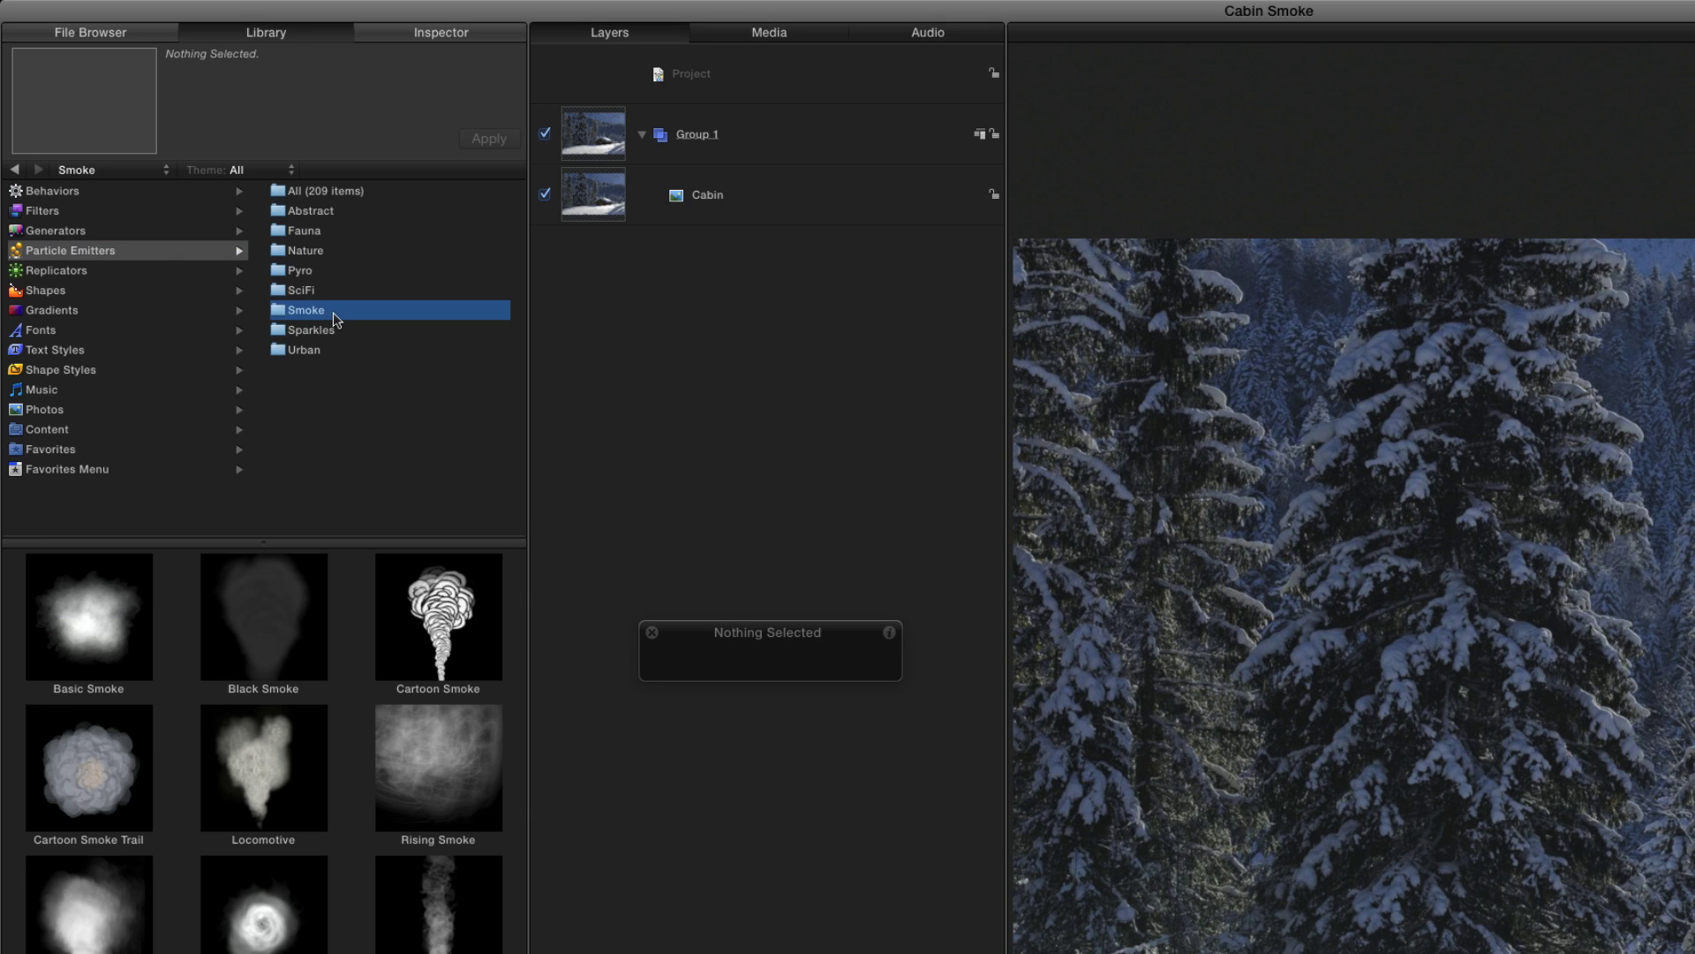
{"action": "left_click", "coordinate": [300, 601]}
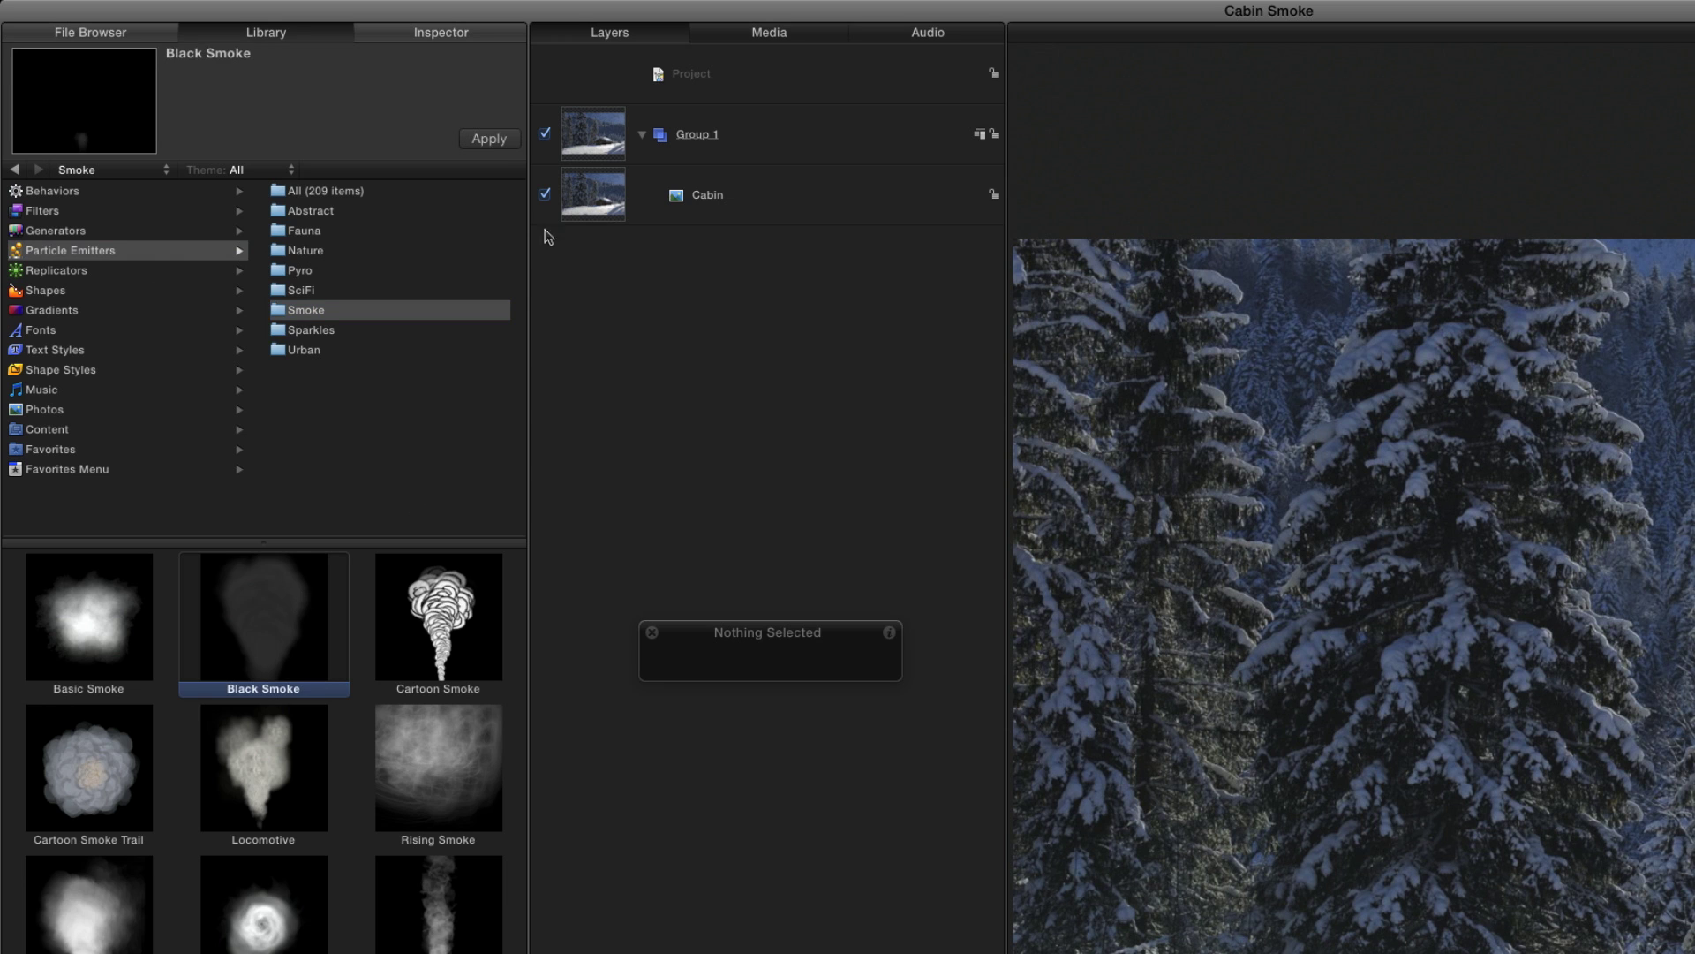
{"action": "left_click", "coordinate": [494, 139]}
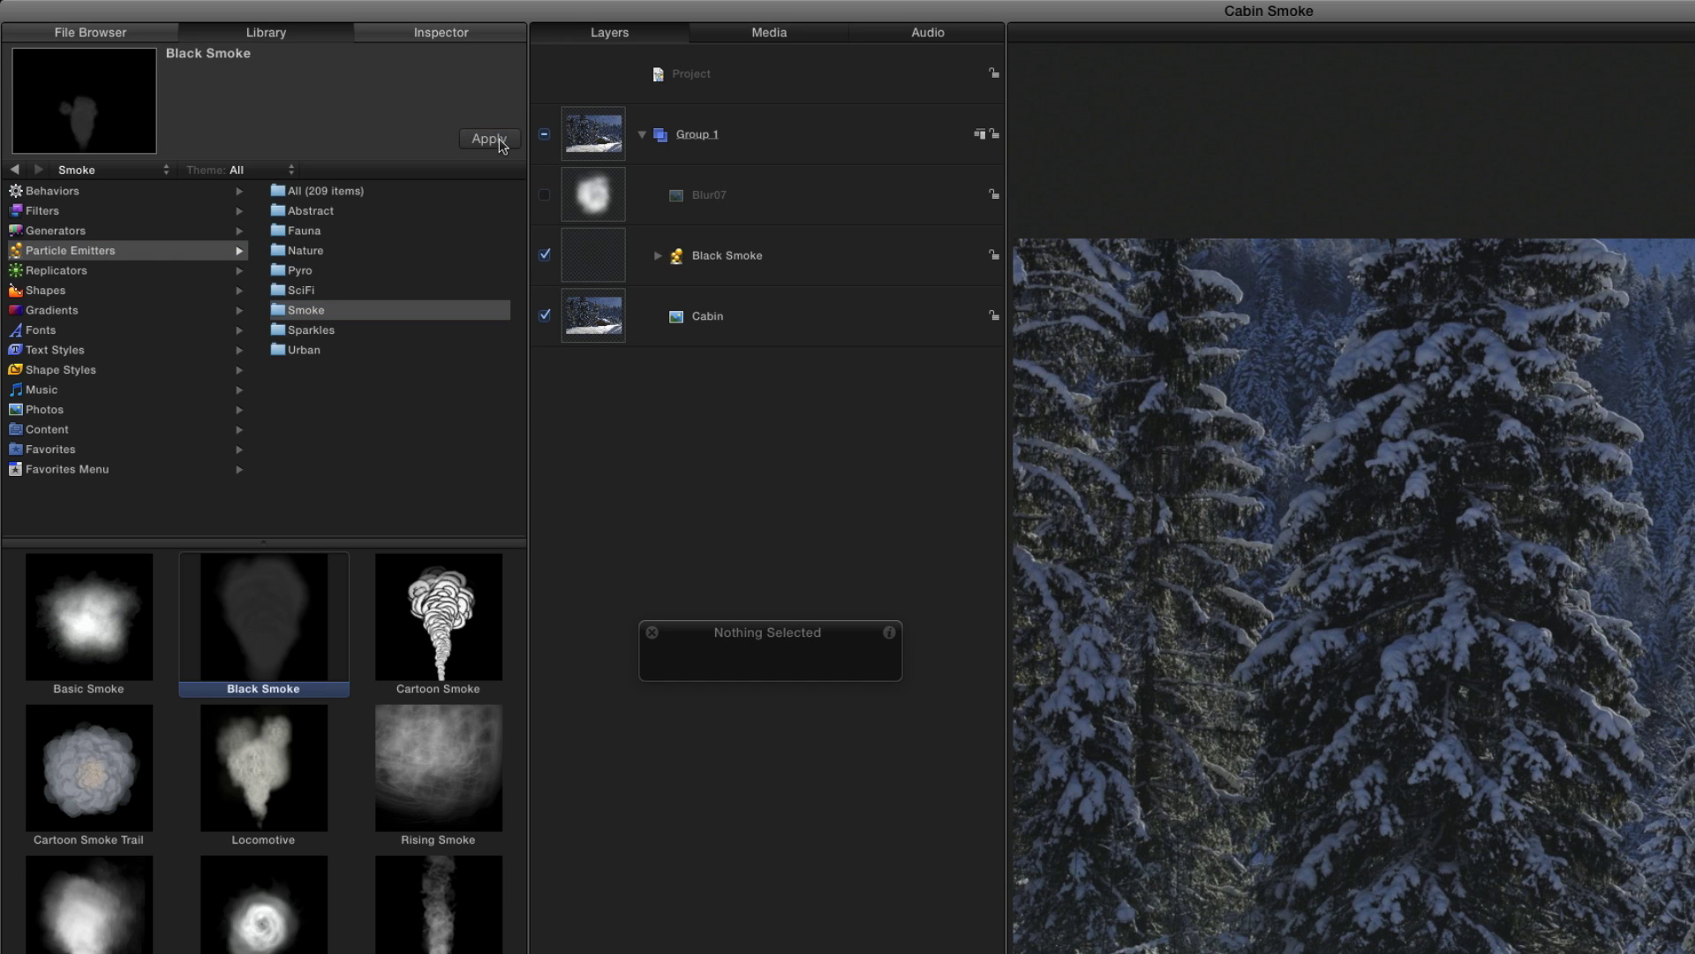
Preview the Black Smoke plume, then move the emitter onto the cabin's chimney
{"action": "left_click", "coordinate": [793, 258]}
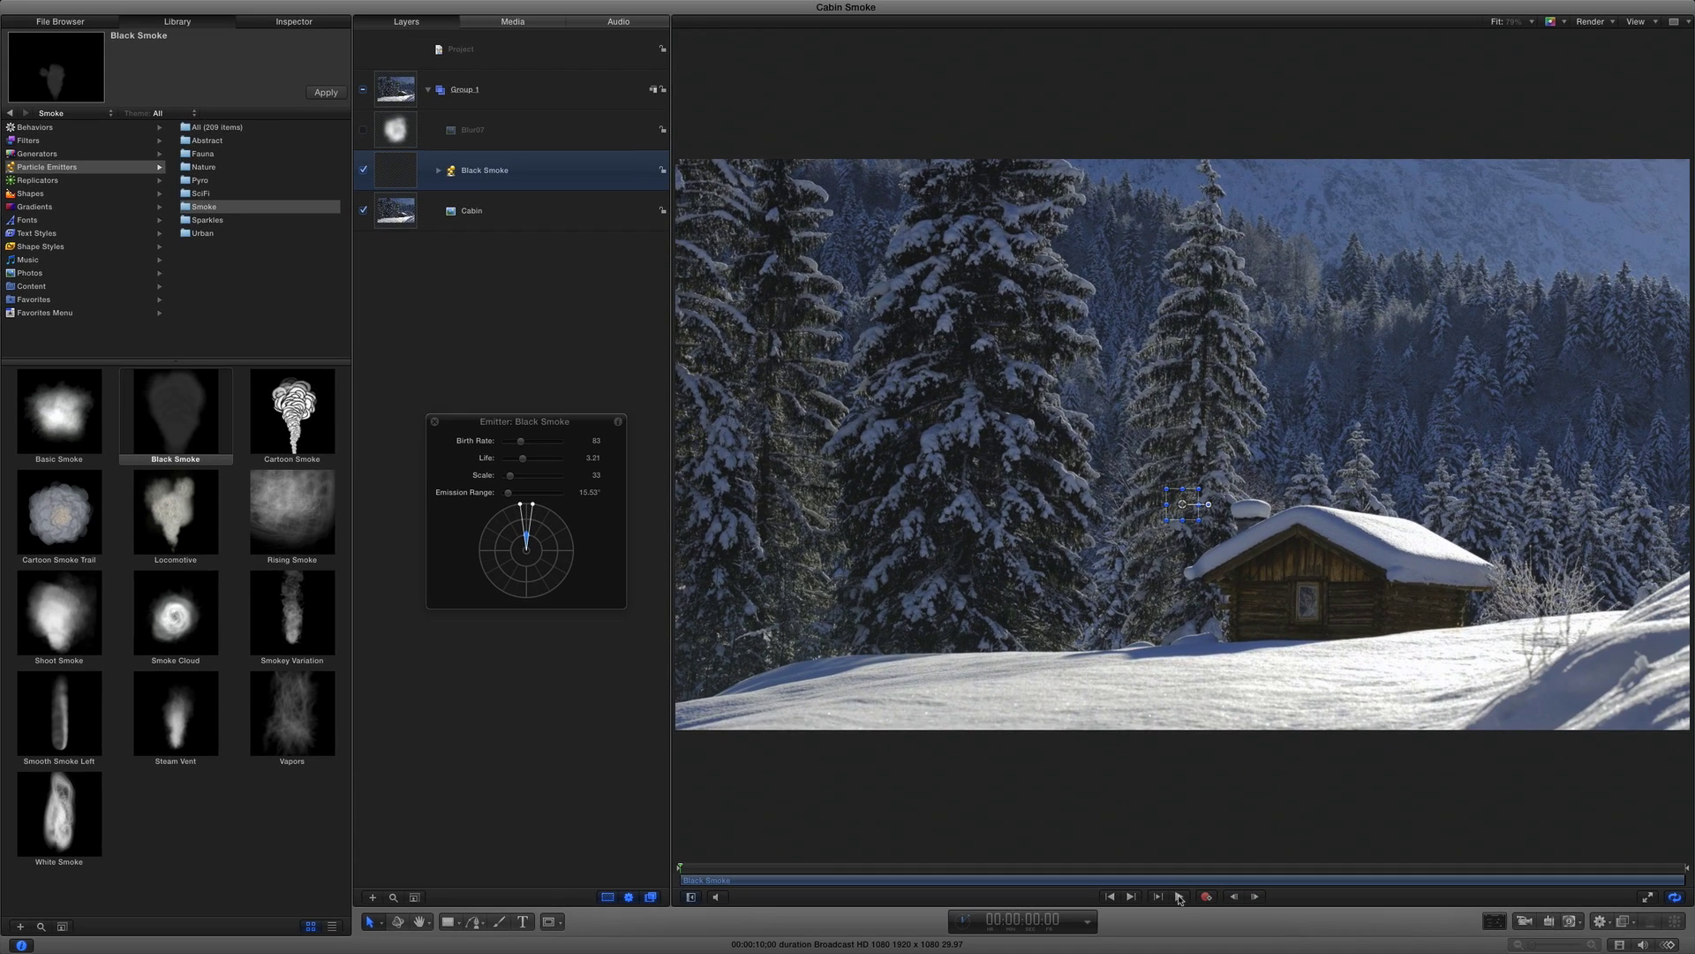
{"action": "left_click", "coordinate": [1178, 897]}
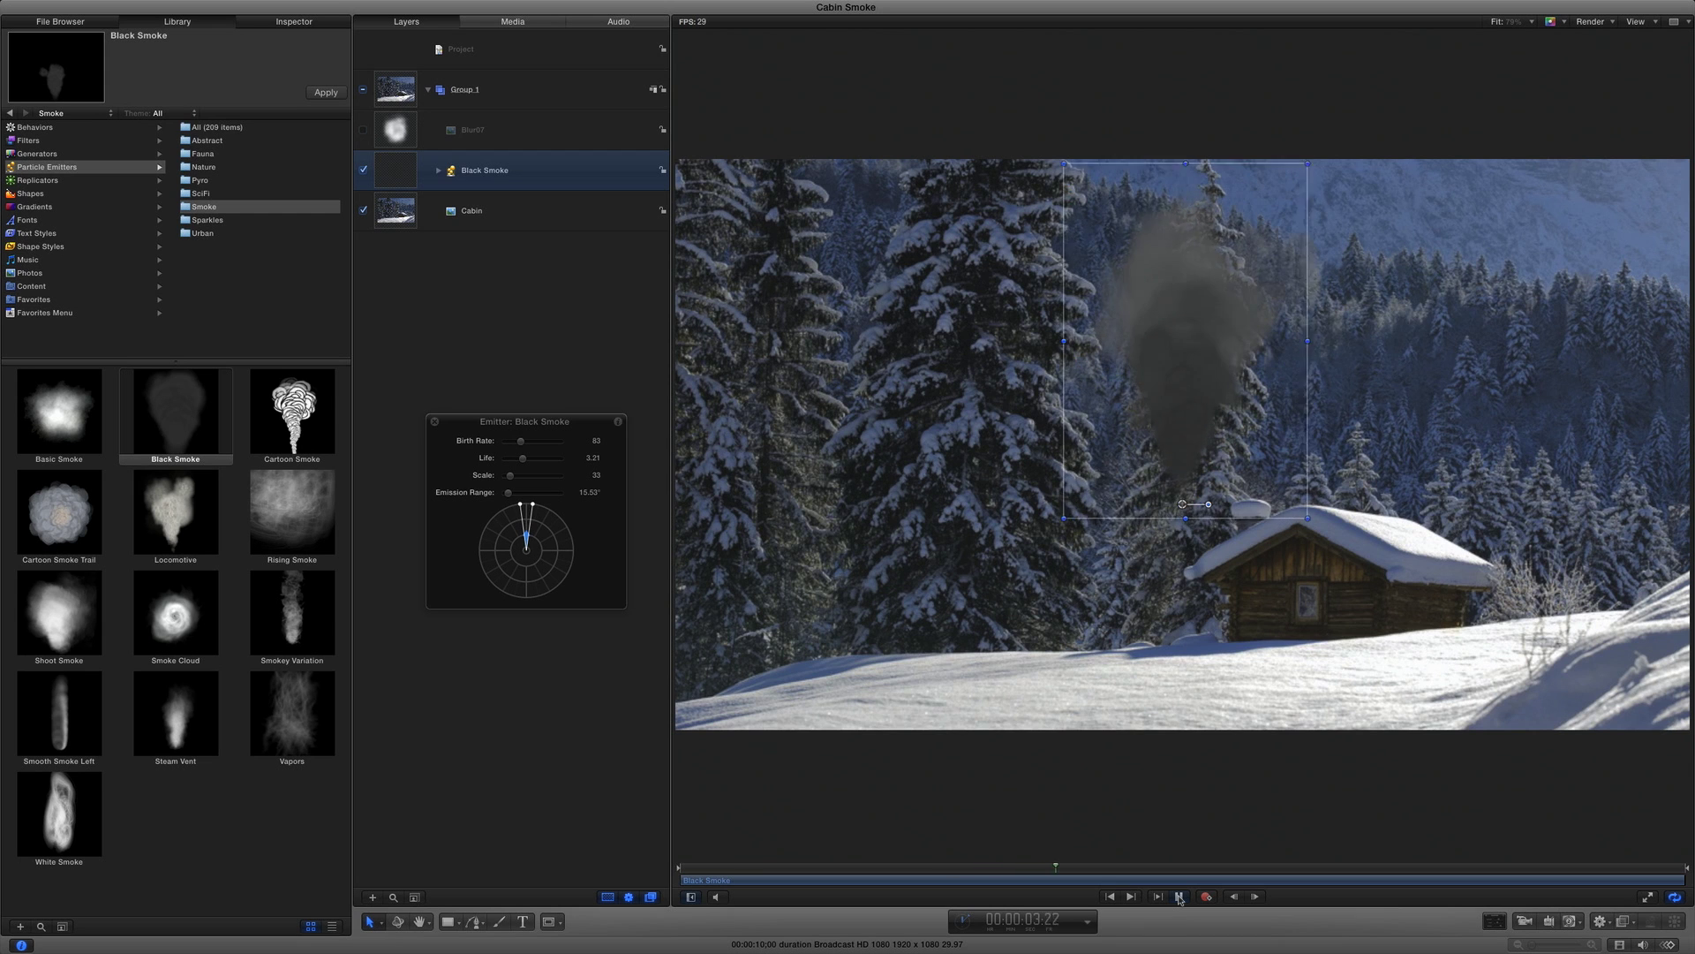
{"action": "left_click", "coordinate": [1178, 897]}
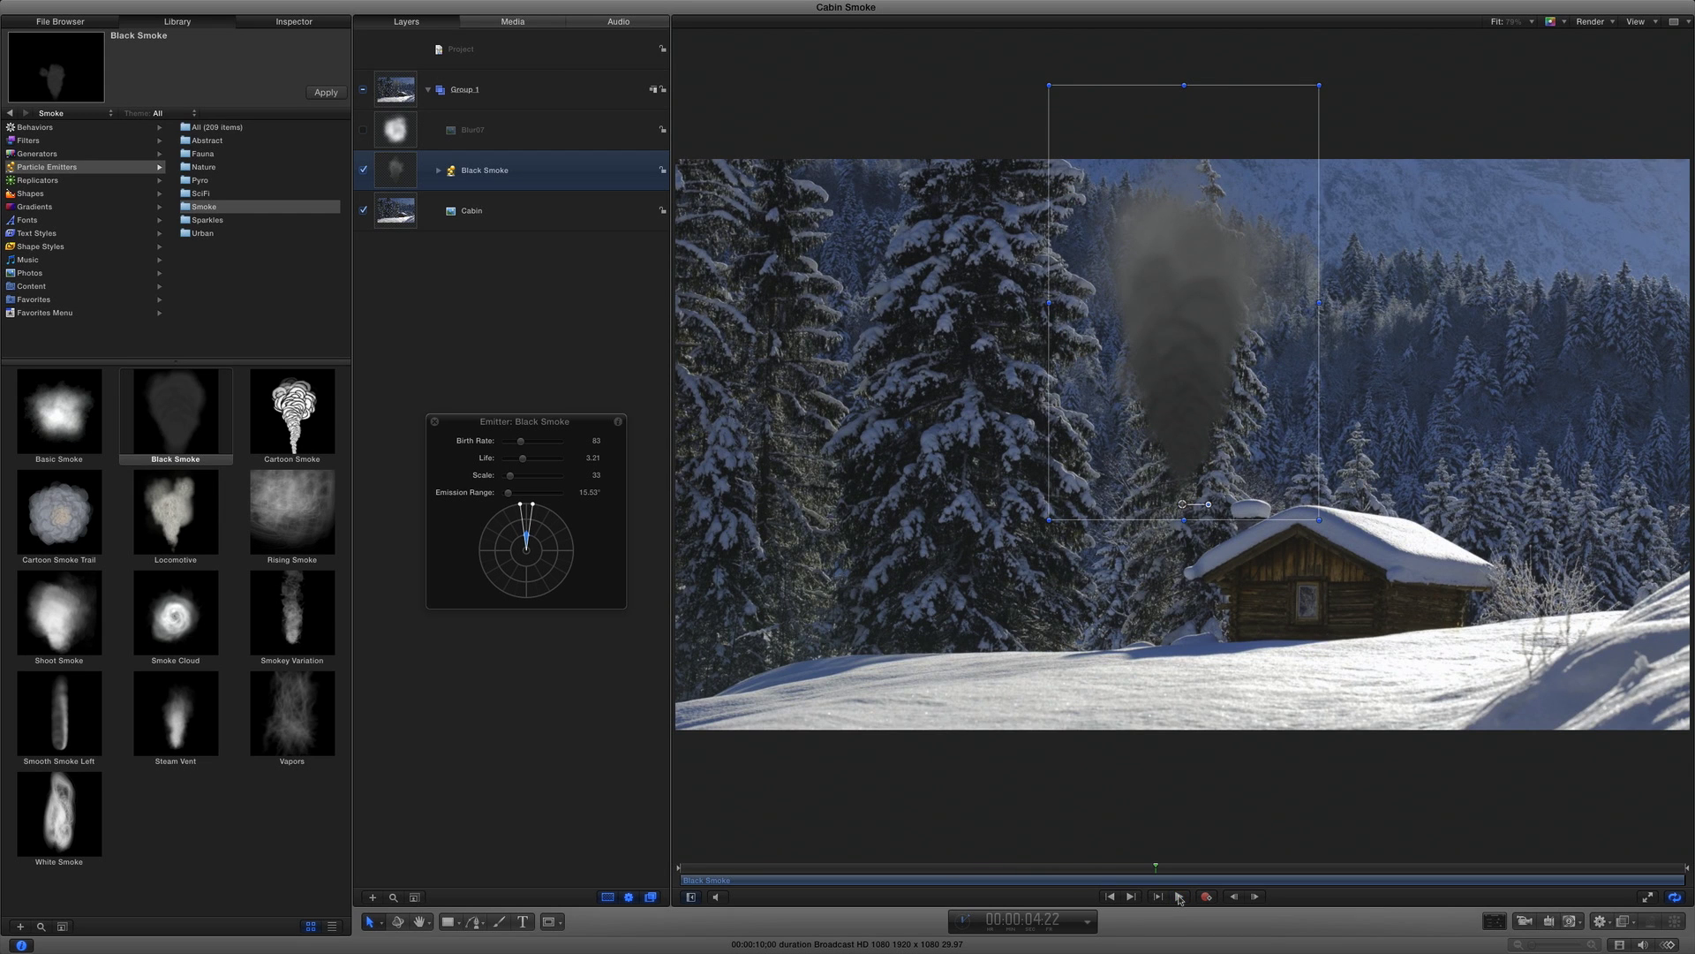
{"action": "left_click_drag", "start_coordinate": [1181, 487], "coordinate": [1247, 492]}
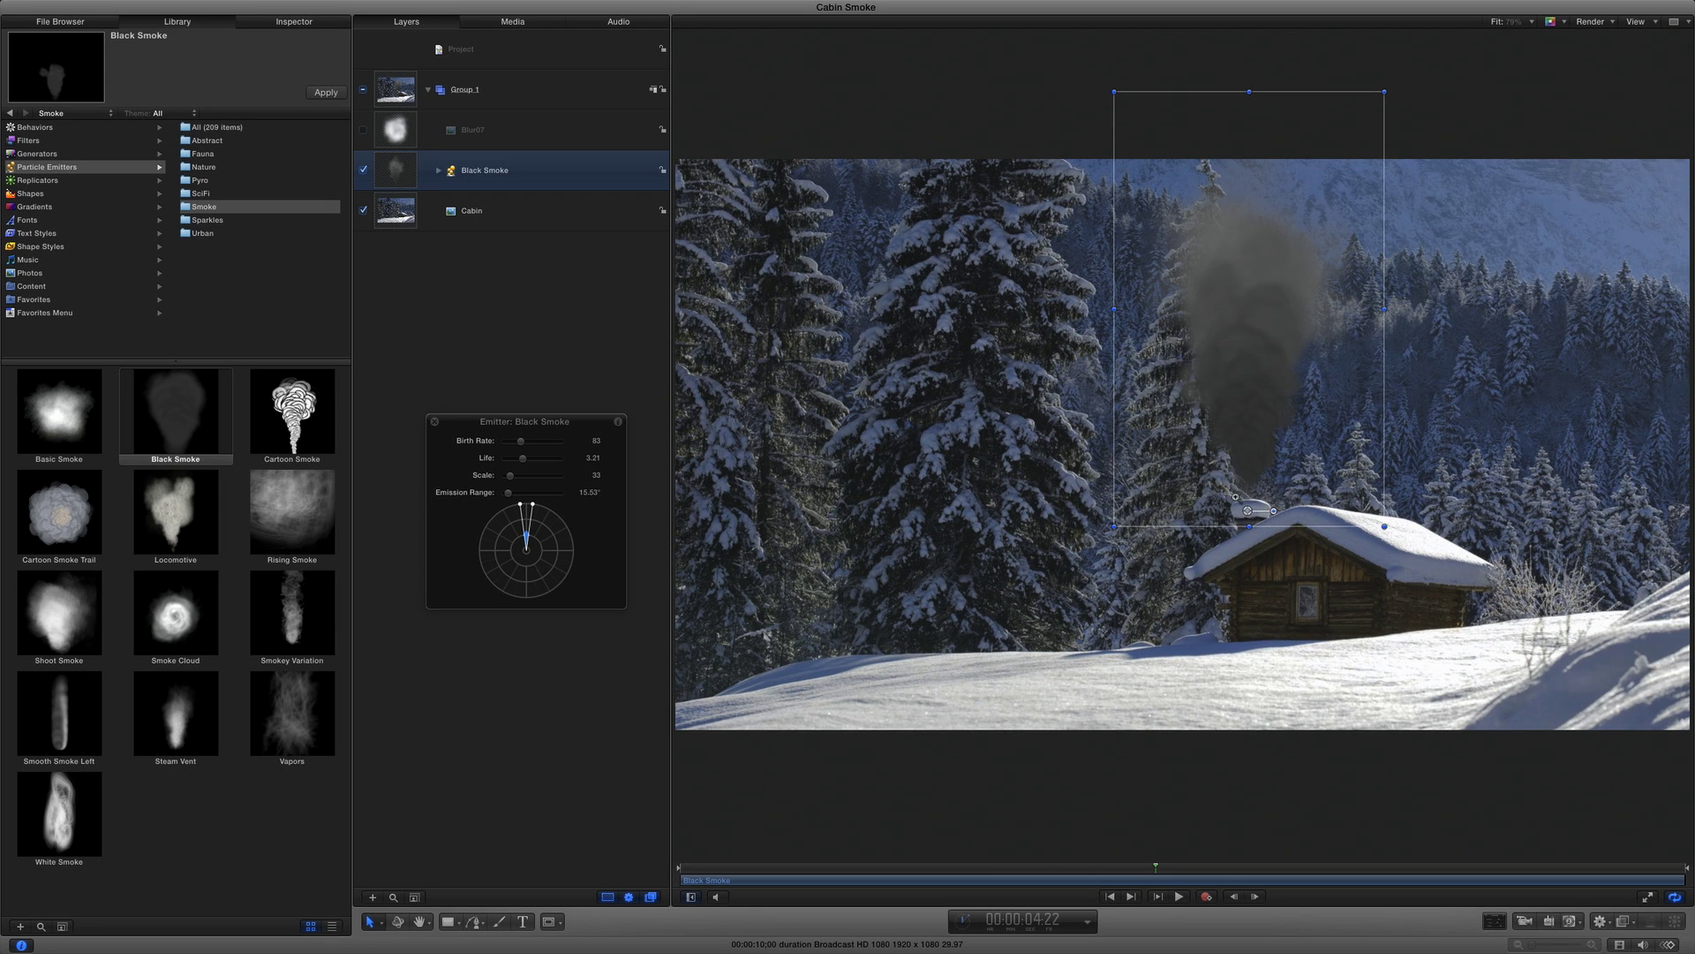
{"action": "scroll", "coordinate": [1234, 497], "scroll_direction": "up", "scroll_amount": 10}
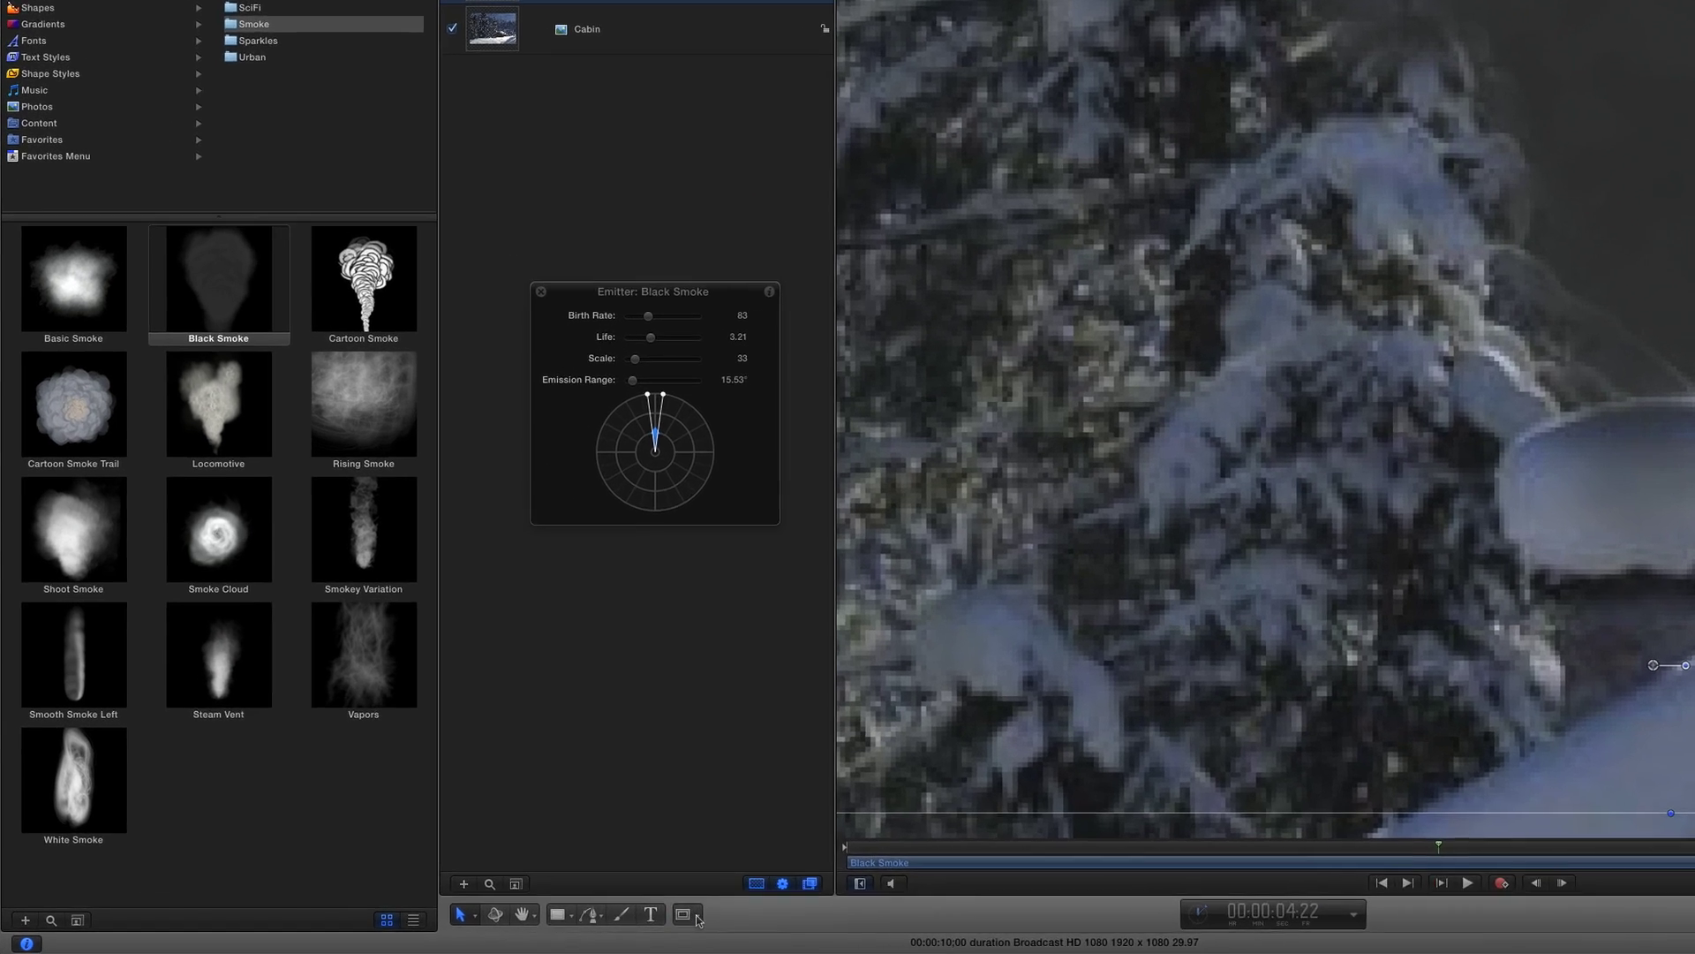
Draw a closed Bezier mask around the chimney top
{"action": "left_click", "coordinate": [551, 921]}
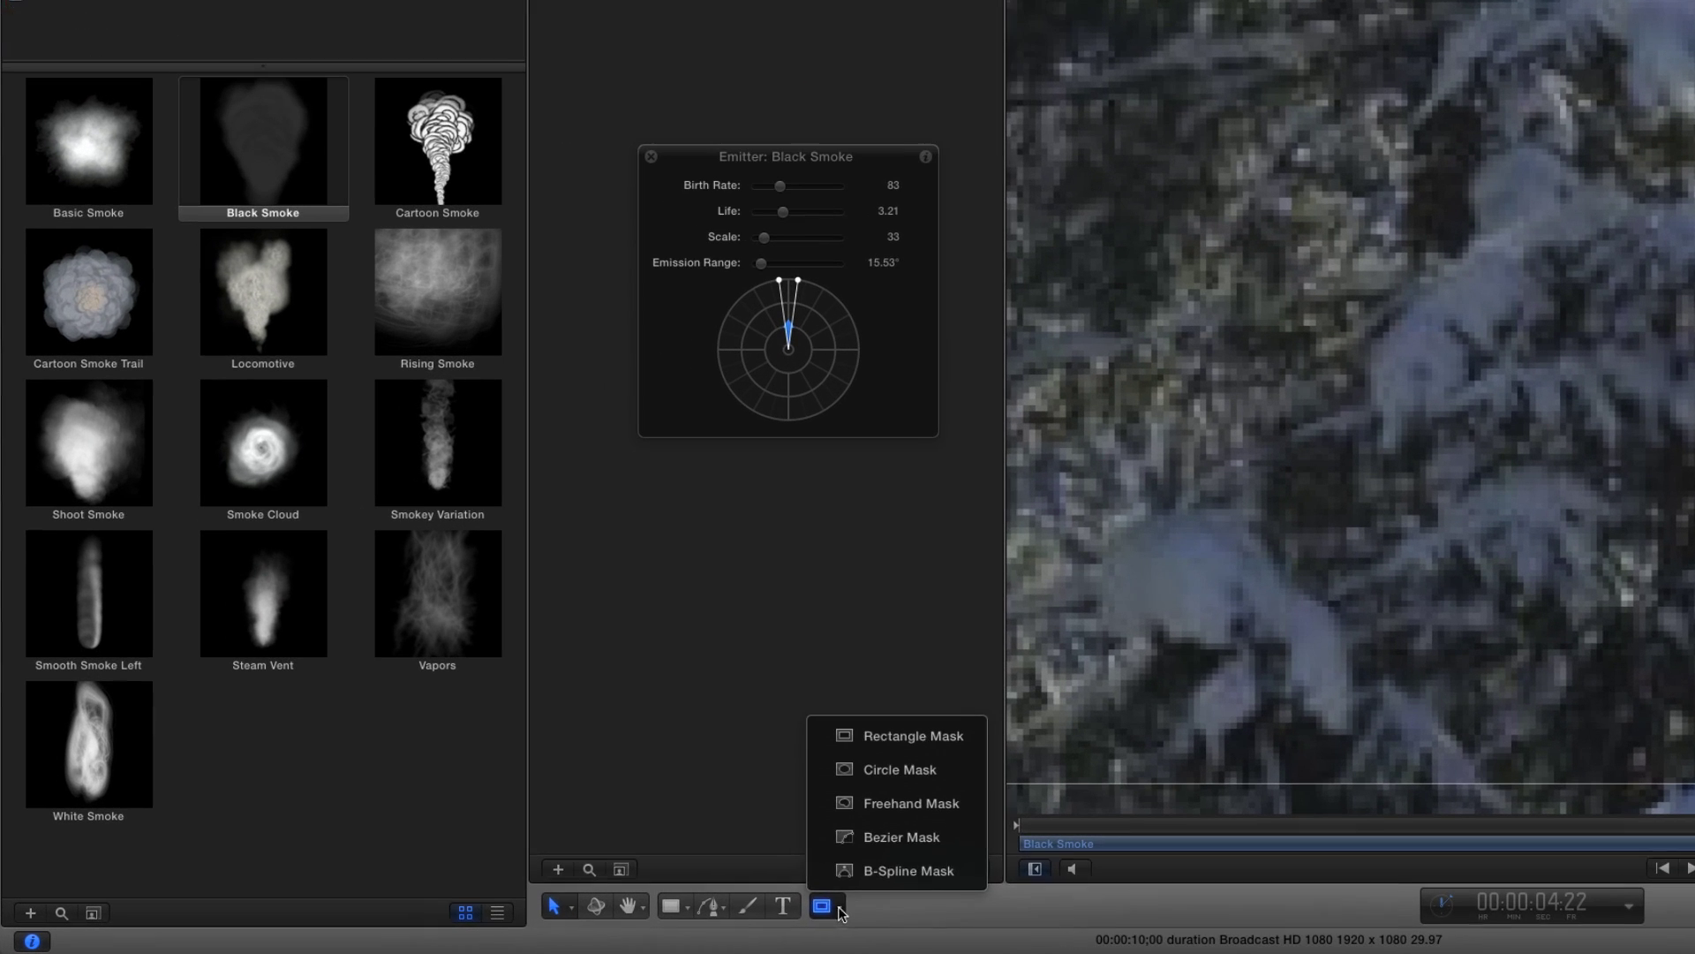
{"action": "left_click", "coordinate": [903, 839]}
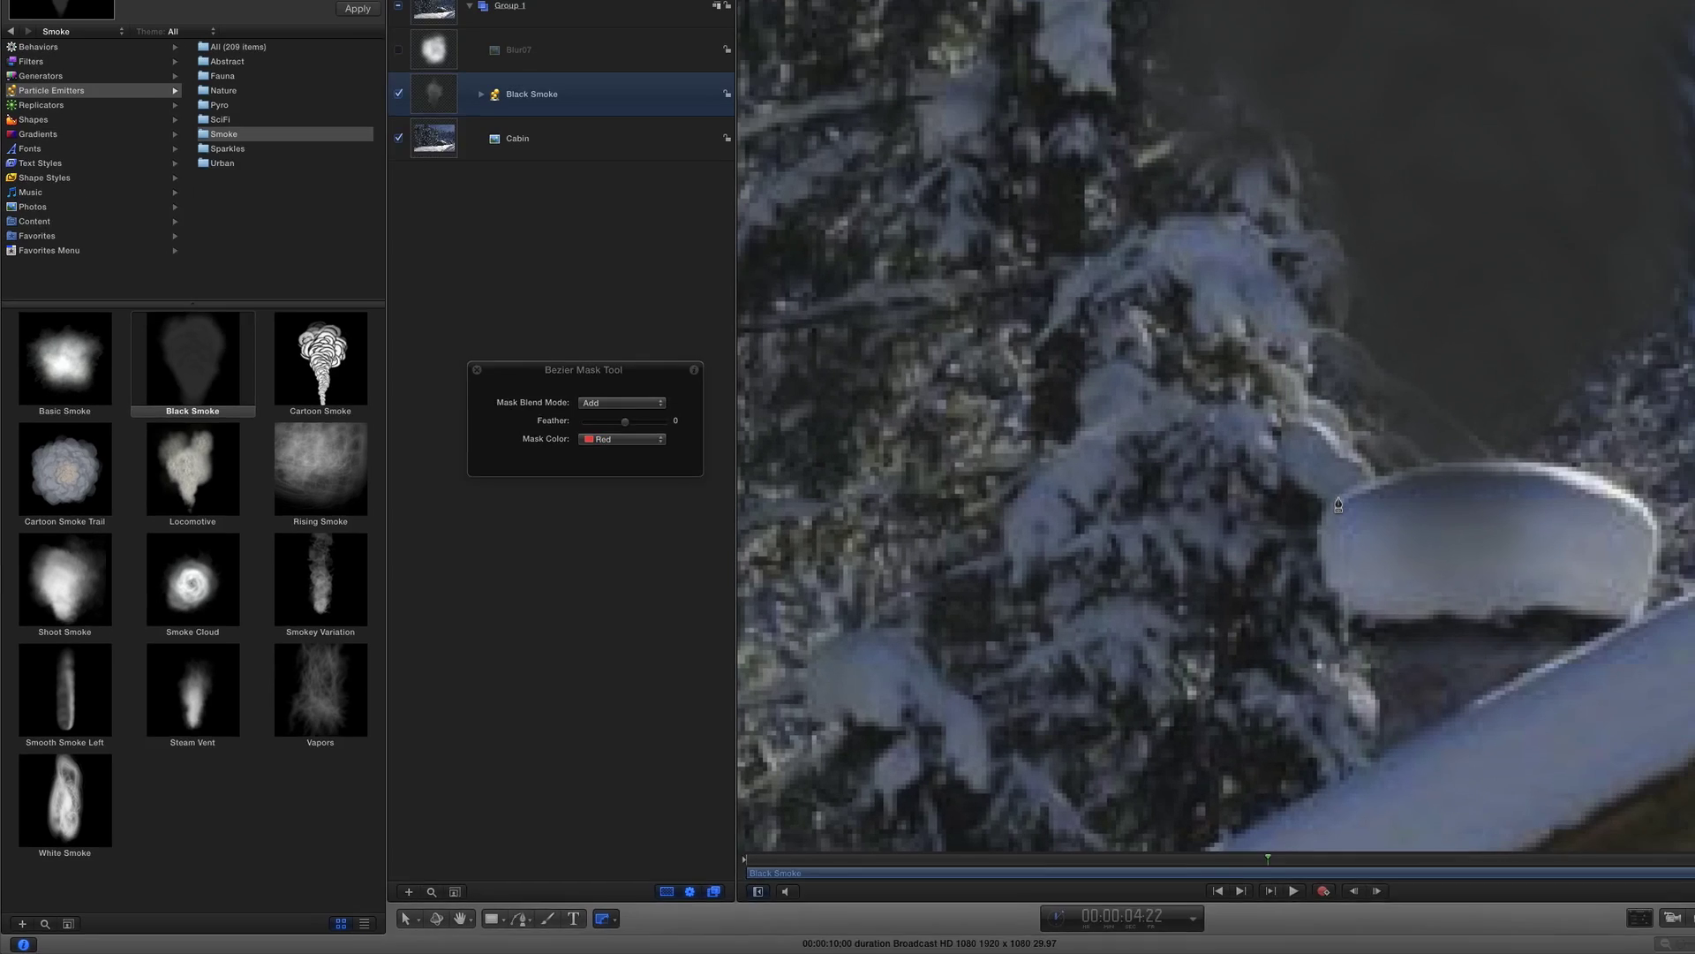
{"action": "left_click_drag", "start_coordinate": [1694, 330], "coordinate": [1694, 305]}
{"action": "left_click_drag", "start_coordinate": [1349, 506], "coordinate": [1532, 565]}
{"action": "left_click", "coordinate": [1560, 601]}
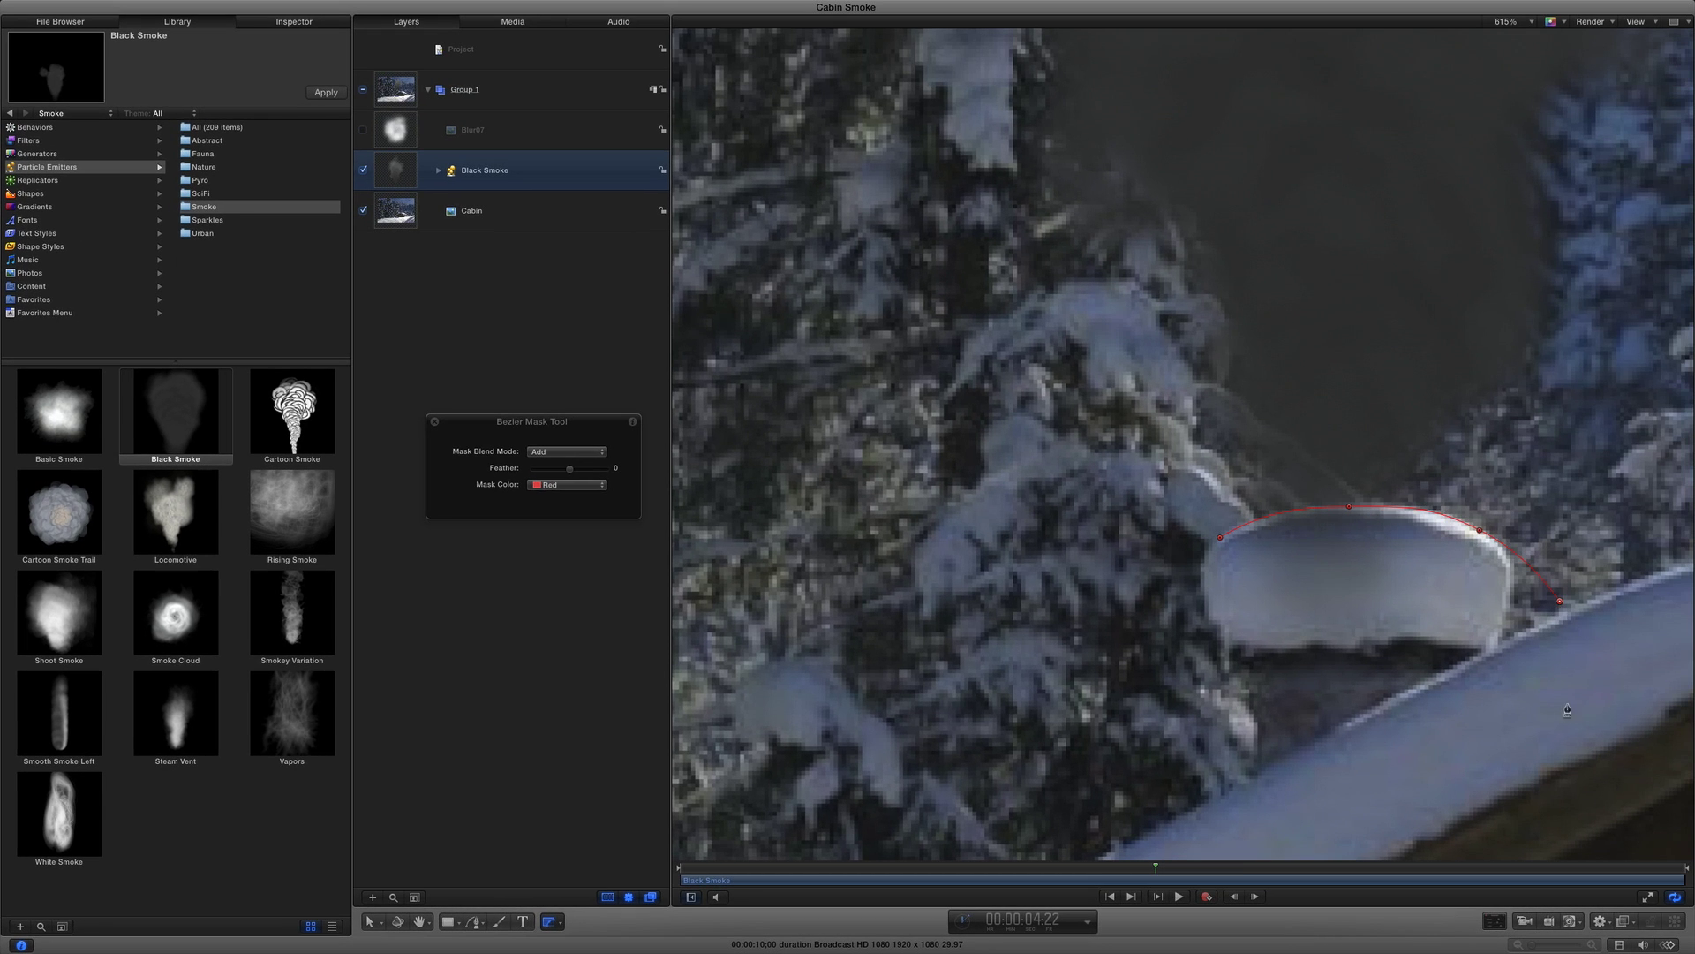
{"action": "left_click", "coordinate": [1189, 770]}
{"action": "left_click", "coordinate": [1219, 538]}
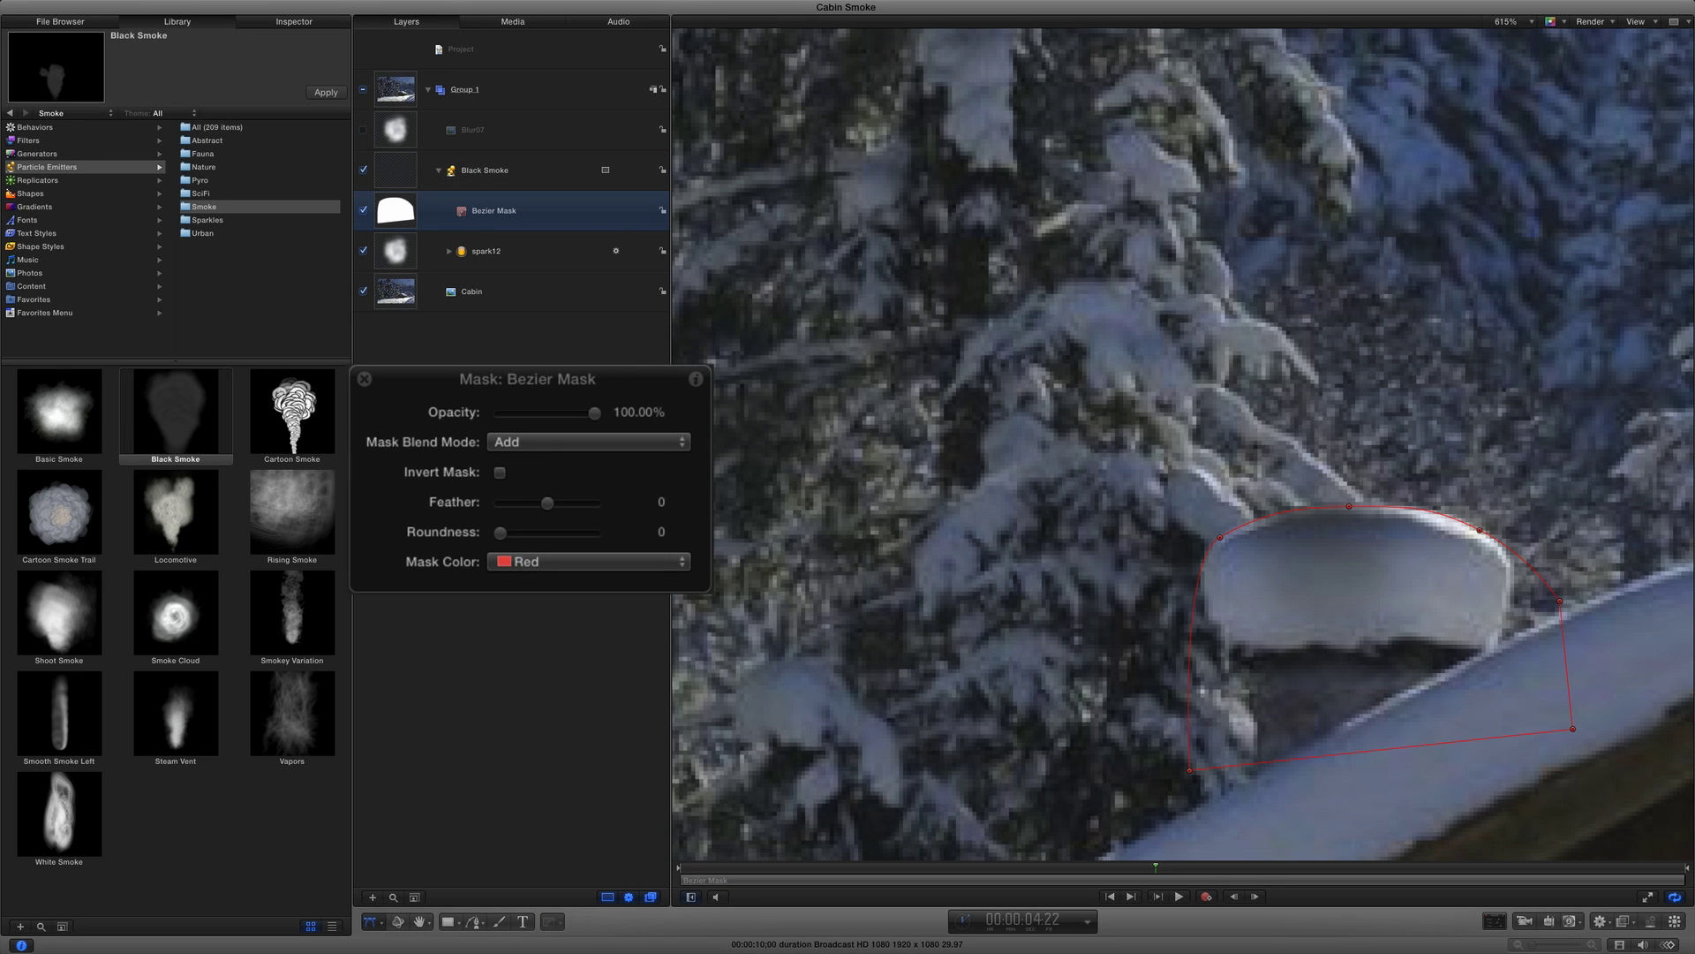
Invert the mask so smoke emerges from behind the chimney, with the whole scene fitted in view
{"action": "left_click", "coordinate": [501, 474]}
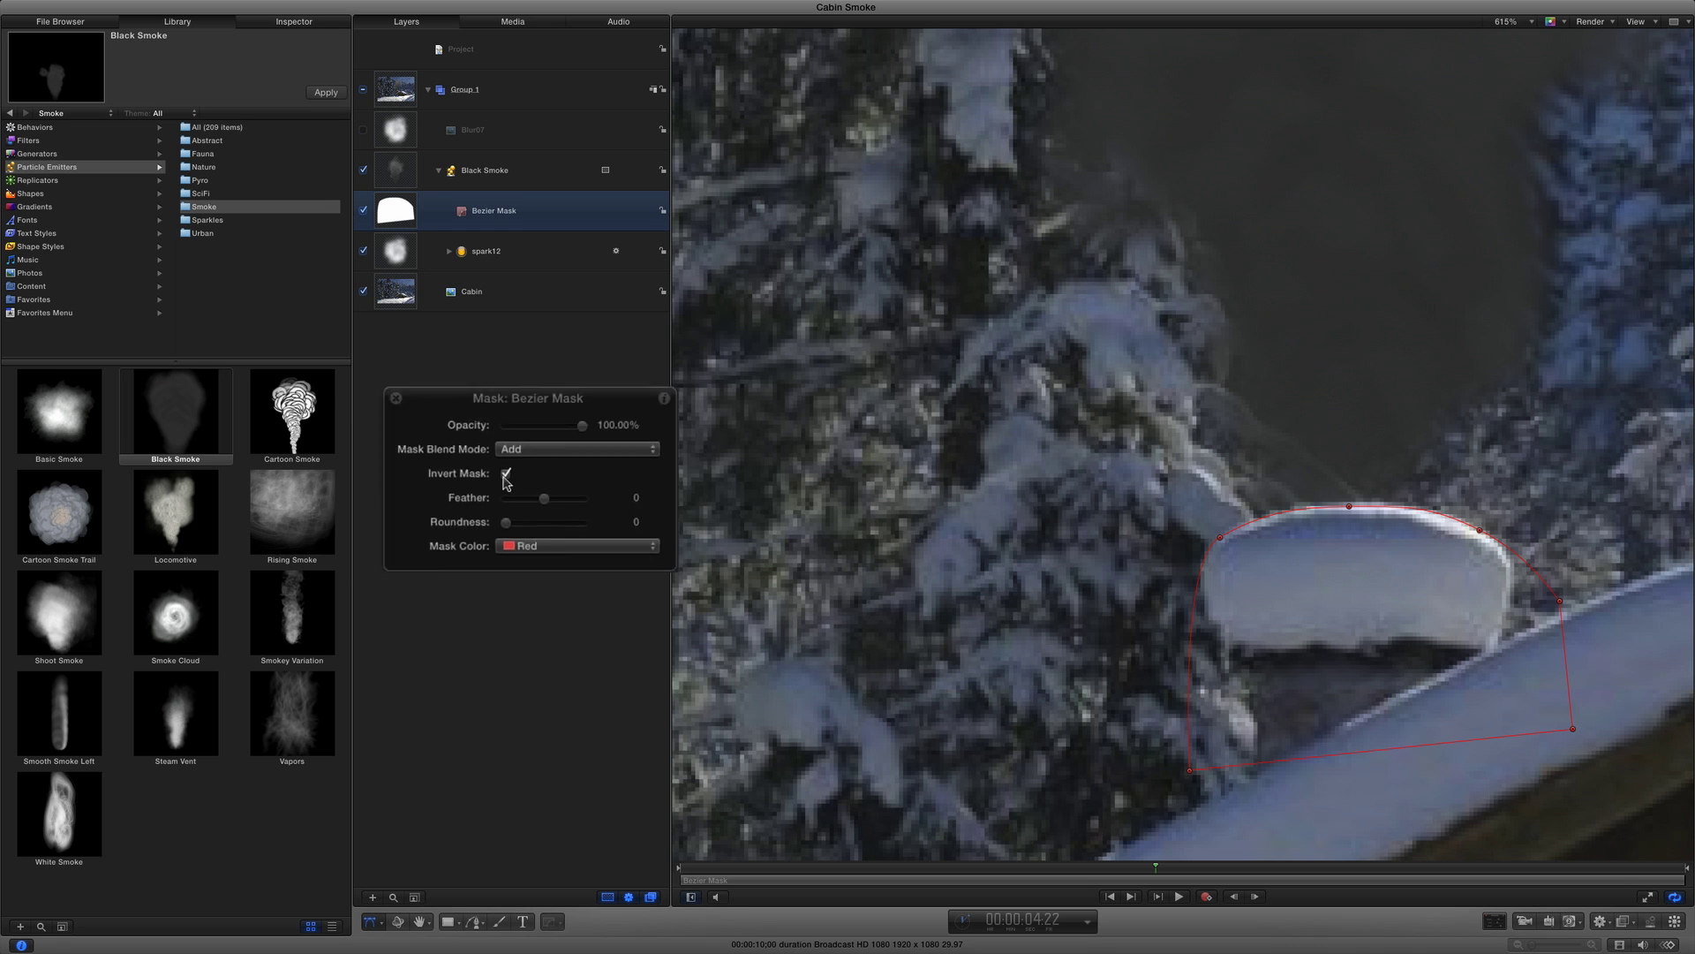
{"action": "key", "text": "shift+z"}
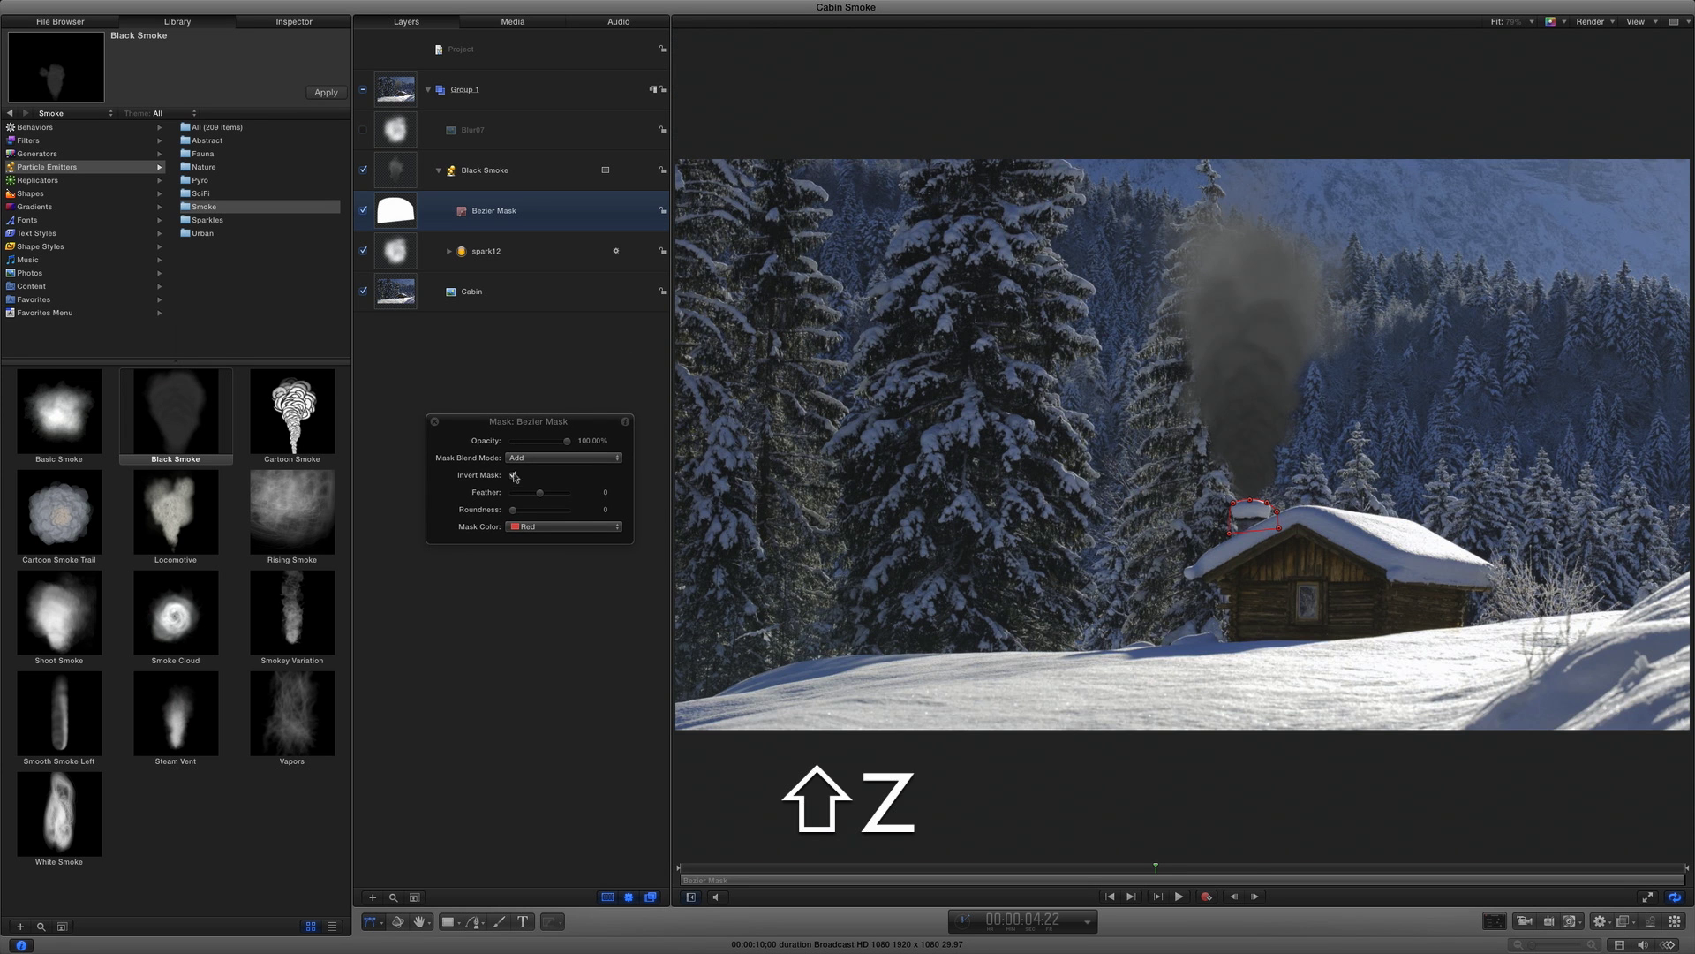
{"action": "left_click", "coordinate": [556, 367]}
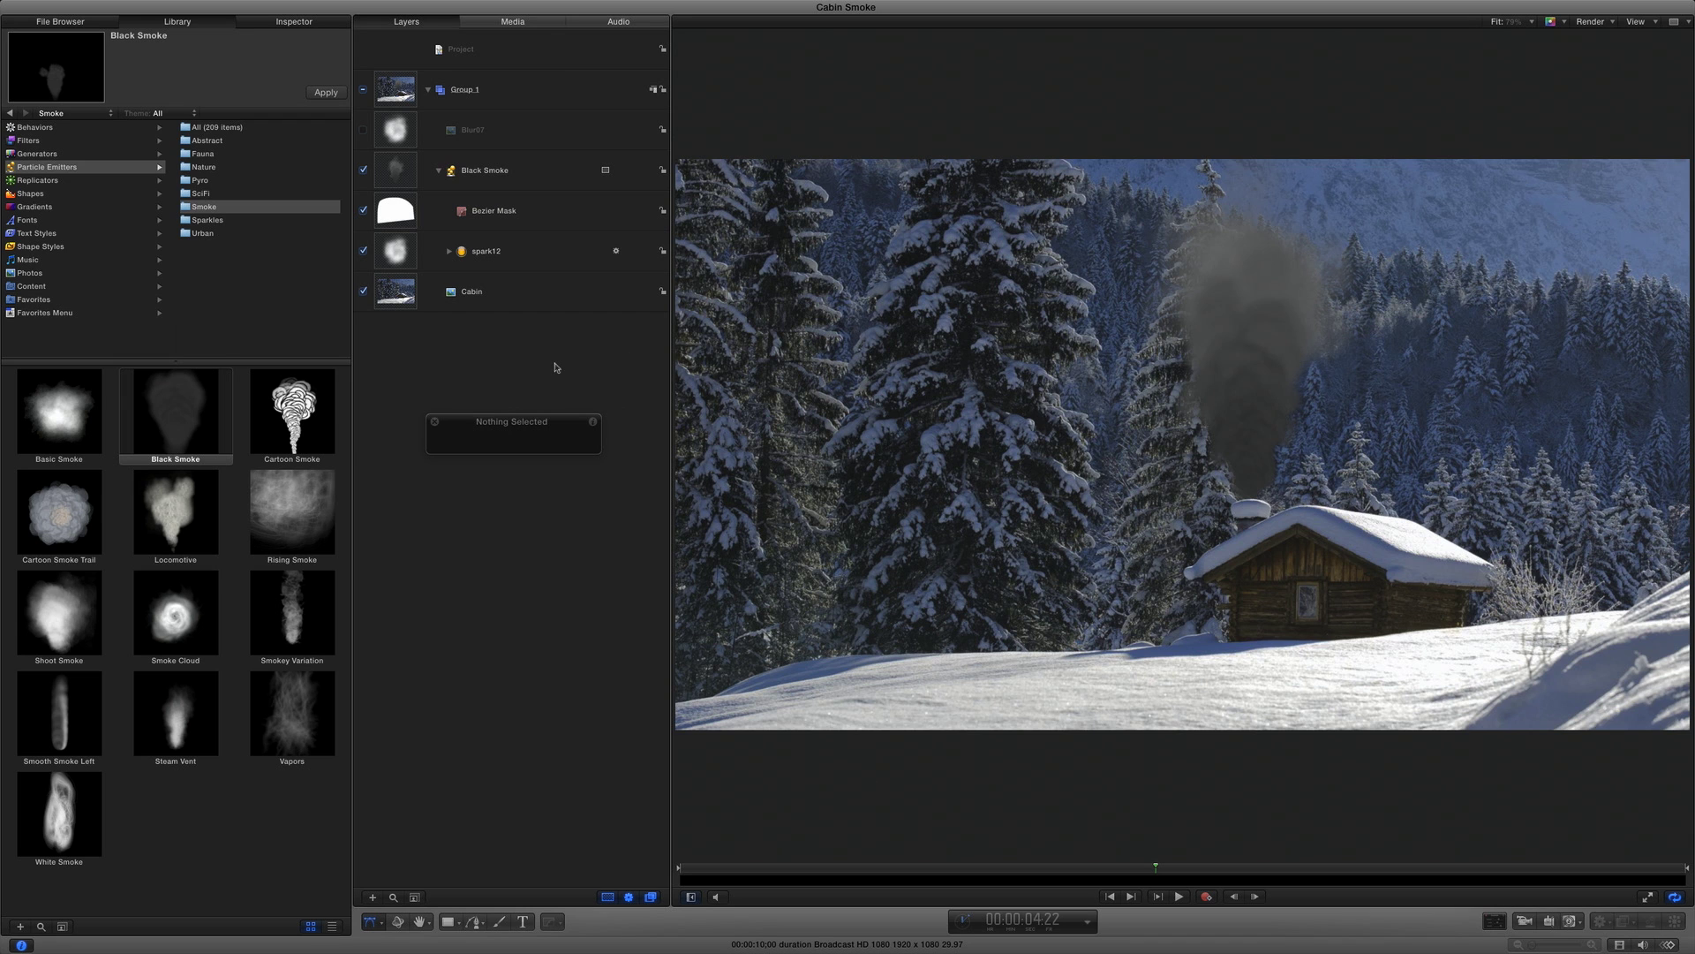
{"action": "left_click", "coordinate": [548, 174]}
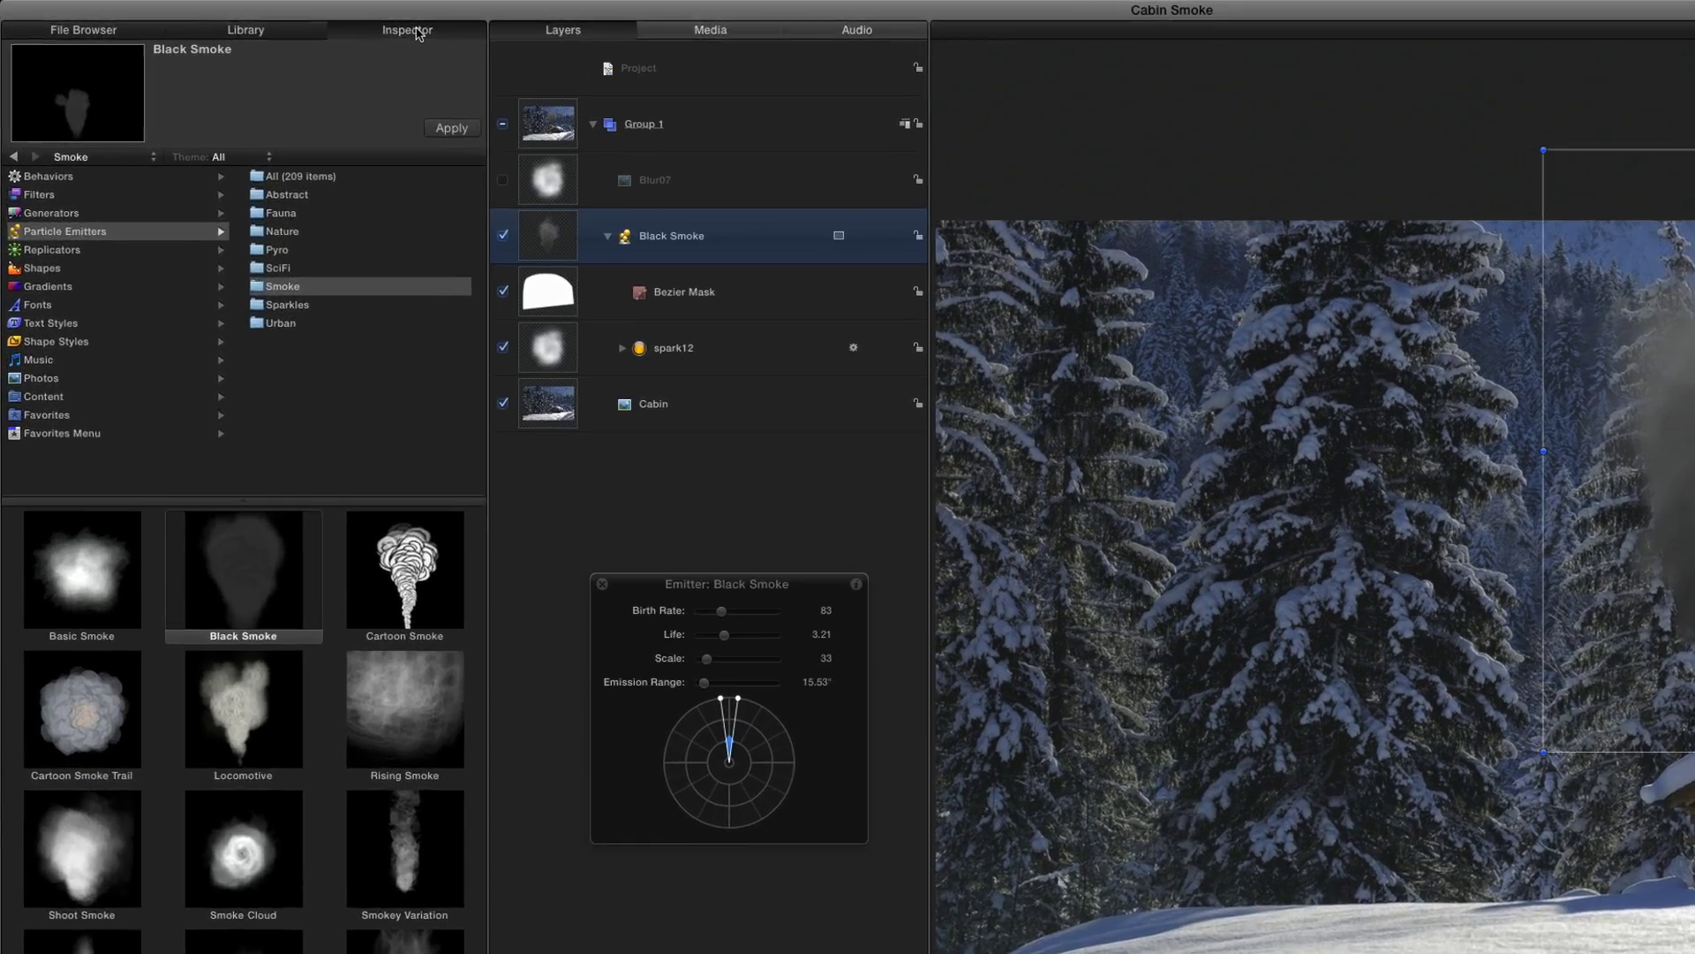
Turn on Additive Blend for the Black Smoke particles so the plume glows white
{"action": "left_click", "coordinate": [293, 21]}
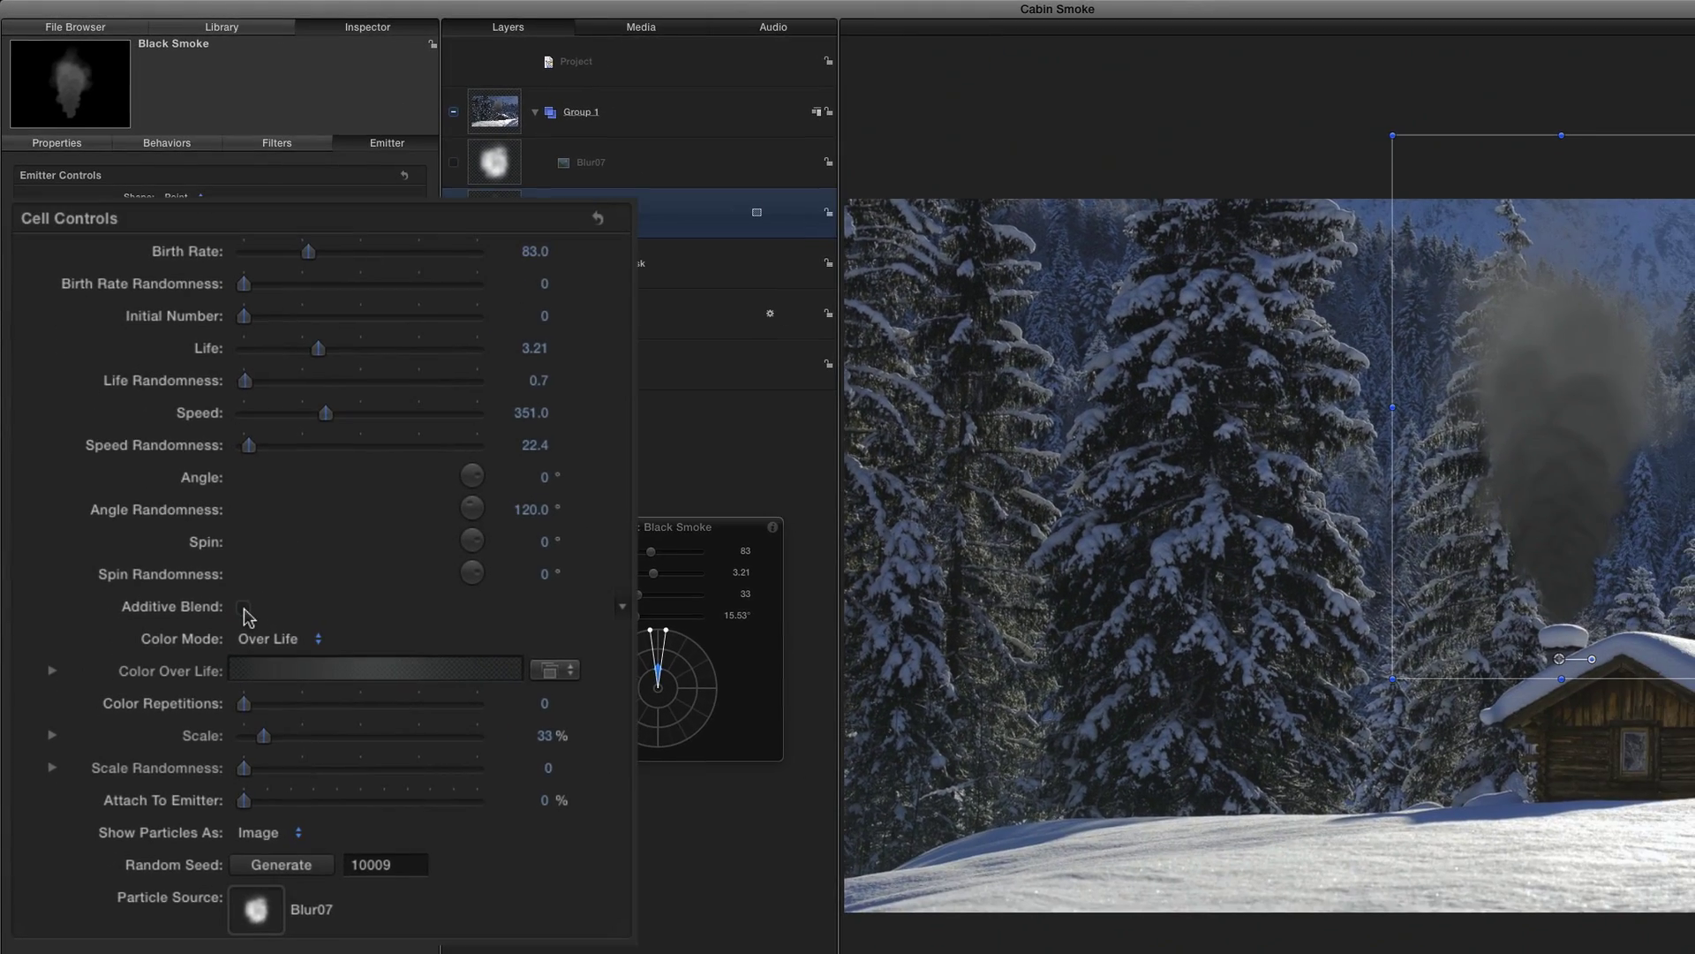
{"action": "left_click", "coordinate": [201, 713]}
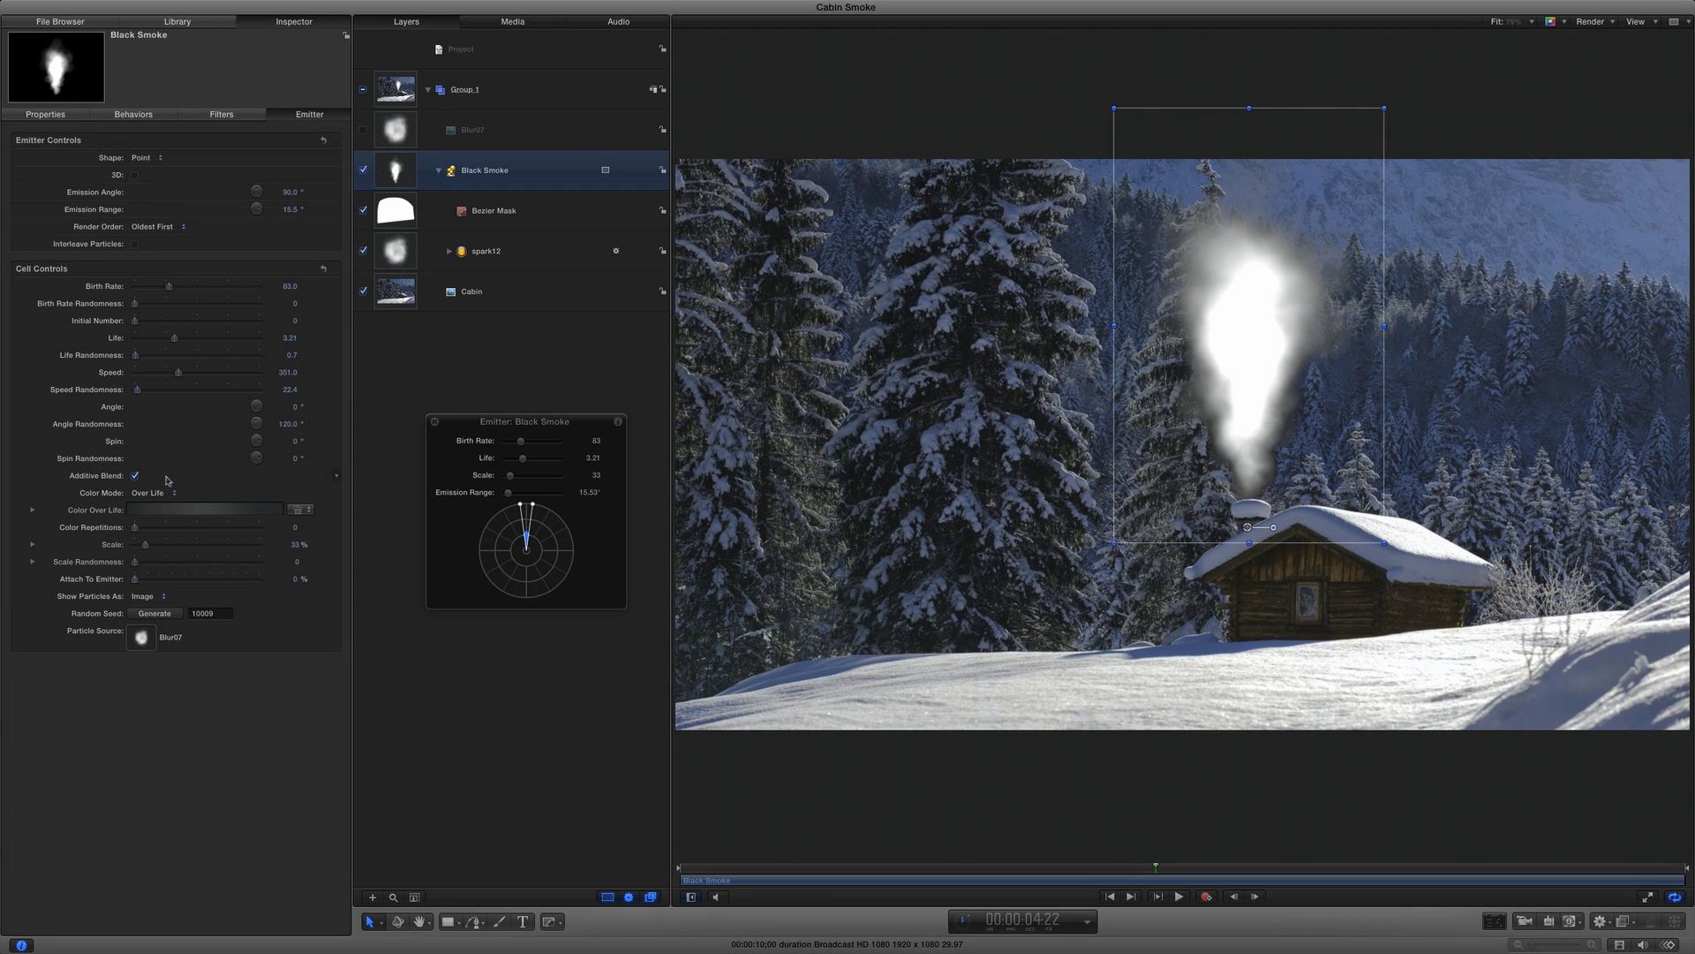
{"action": "left_click", "coordinate": [32, 509]}
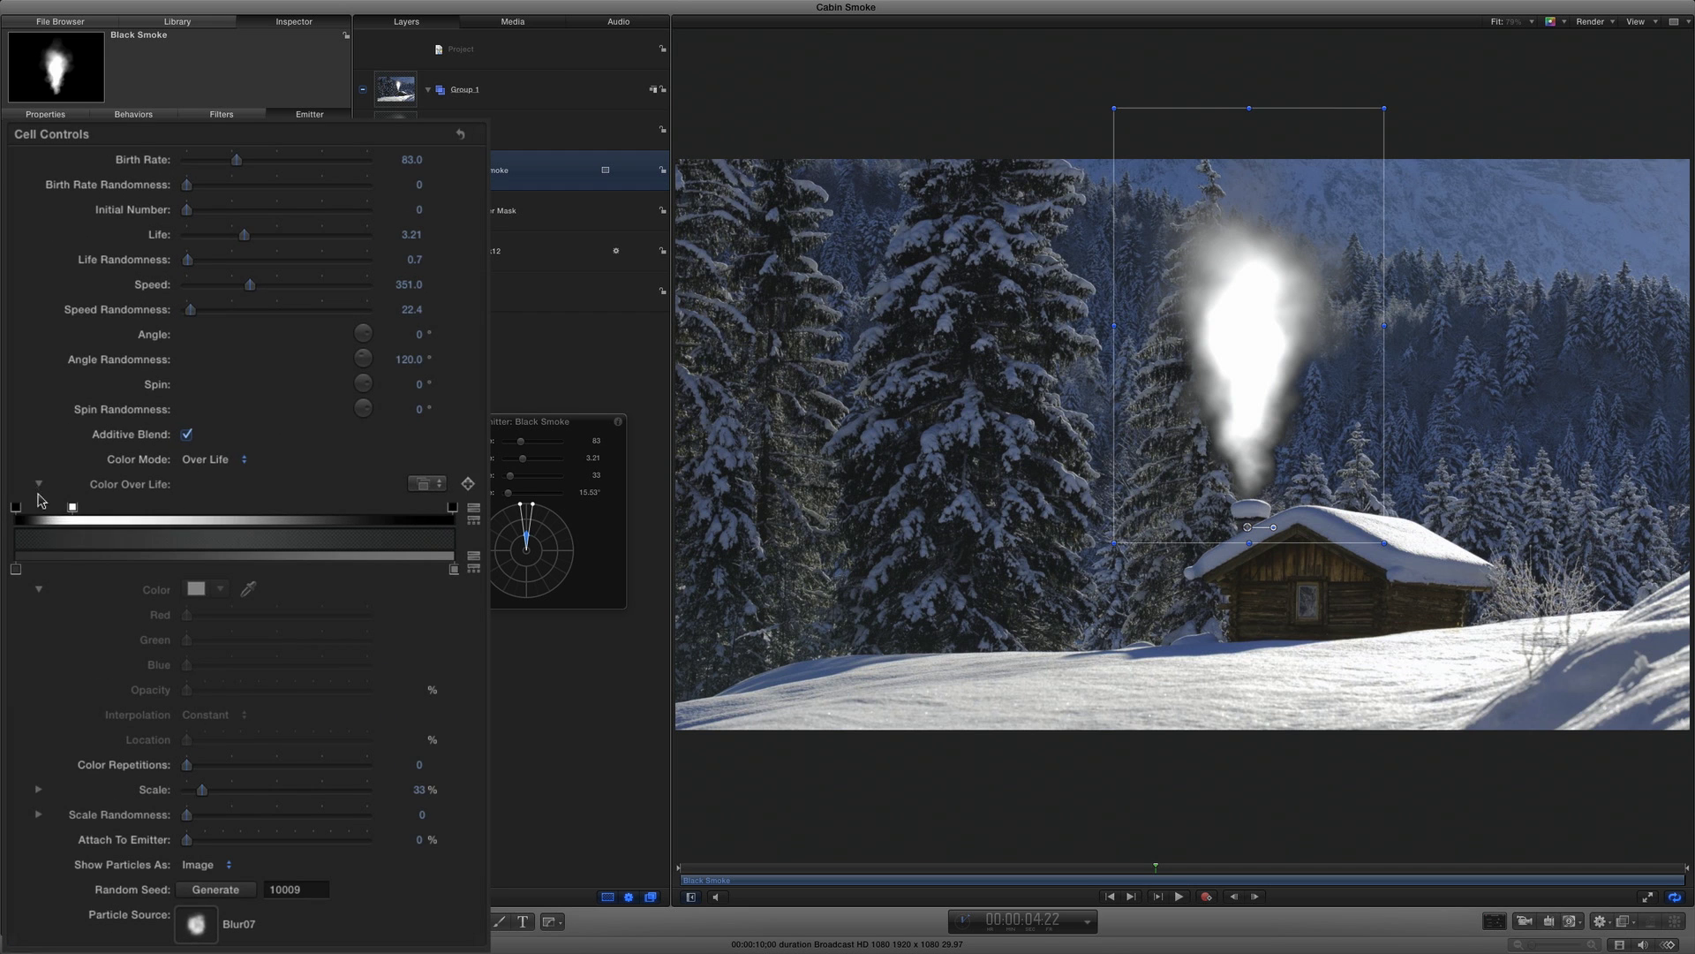
Soften the Color Over Life gradient to grey with lower opacity, and scale particles to 23%
{"action": "left_click", "coordinate": [72, 509]}
{"action": "left_click_drag", "start_coordinate": [88, 583], "coordinate": [128, 582]}
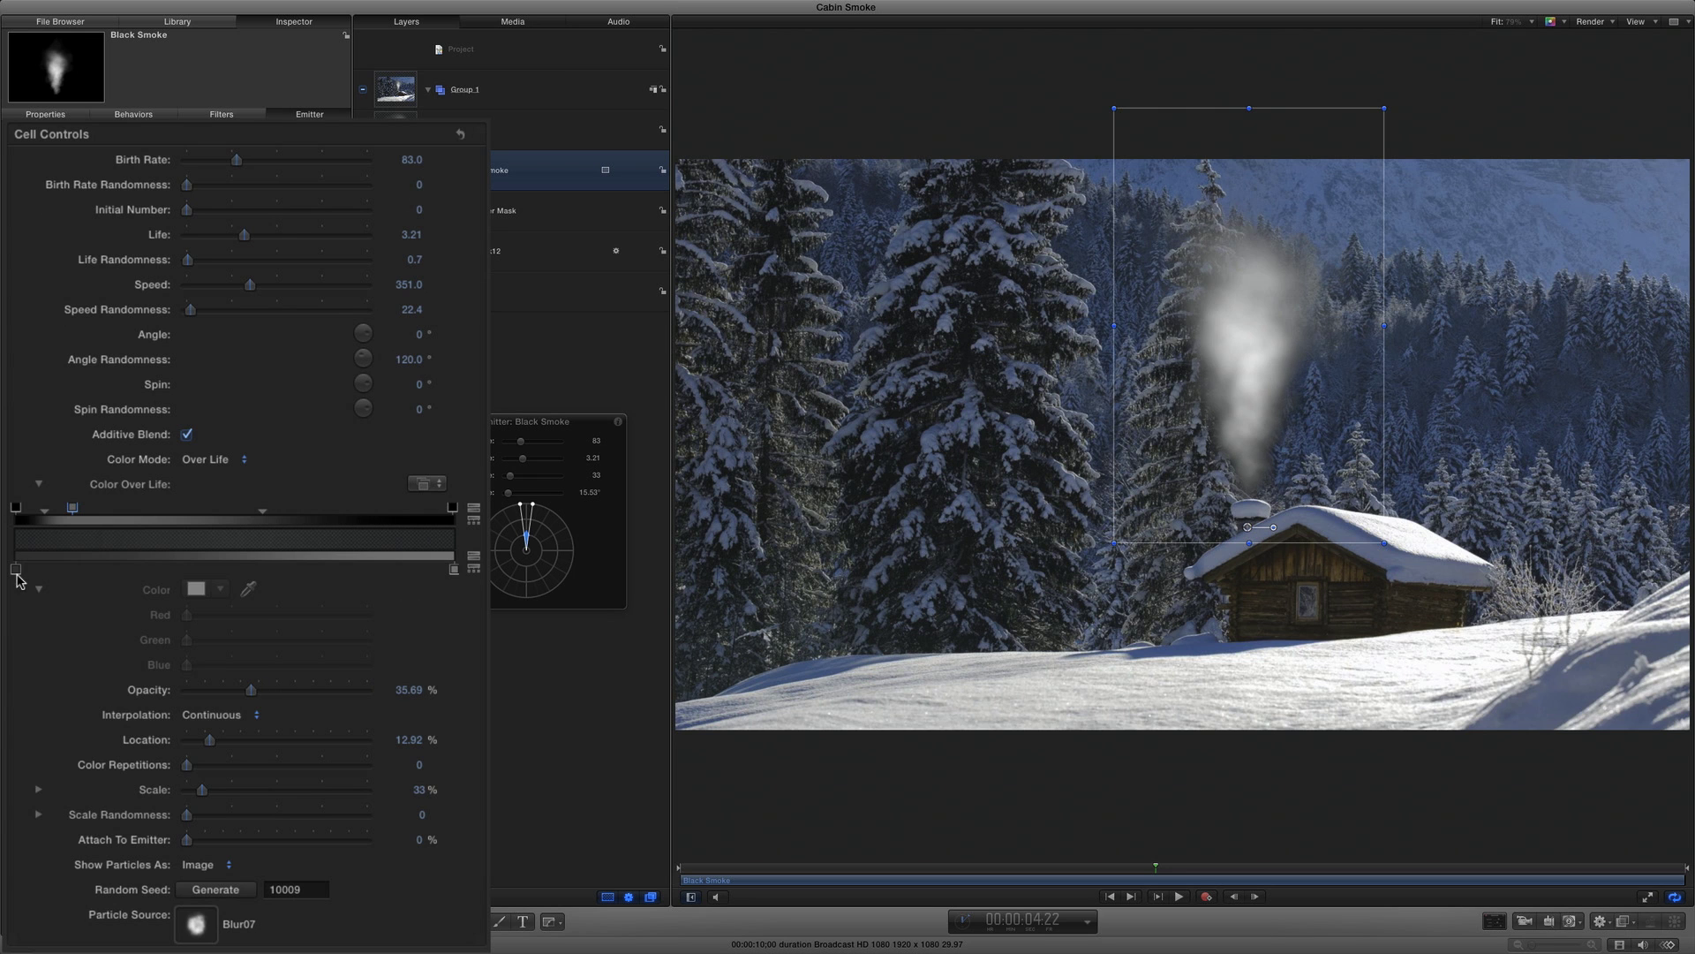
{"action": "left_click_drag", "start_coordinate": [16, 574], "coordinate": [116, 653]}
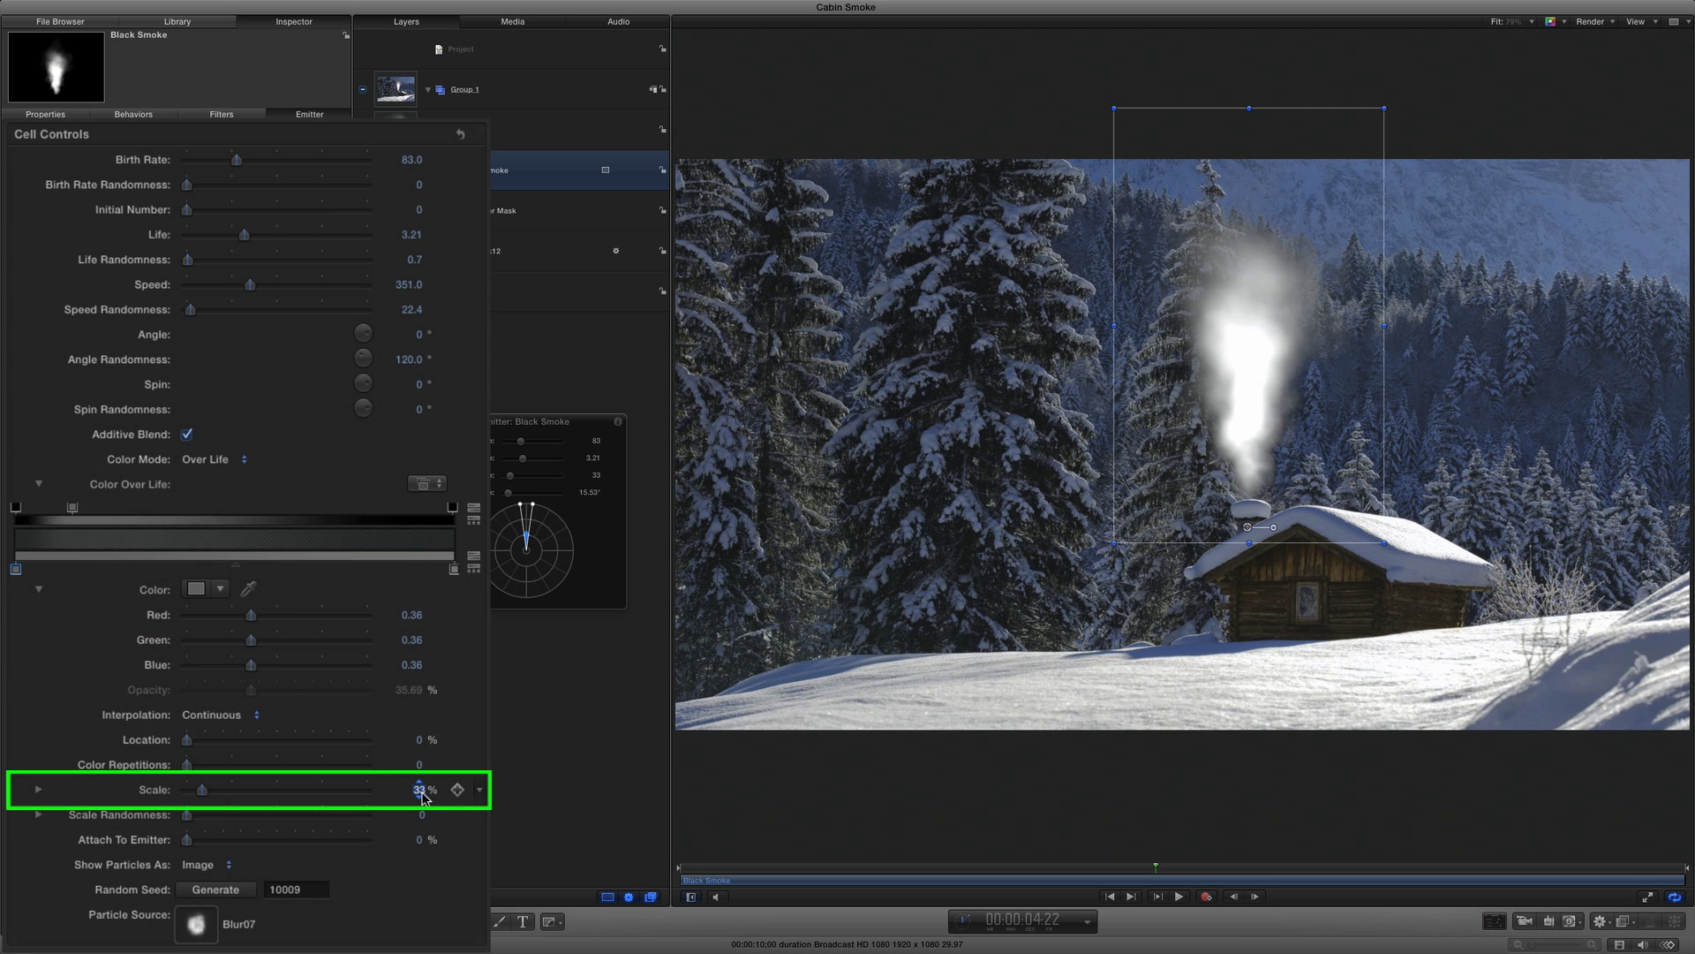
{"action": "left_click_drag", "start_coordinate": [422, 797], "coordinate": [412, 797]}
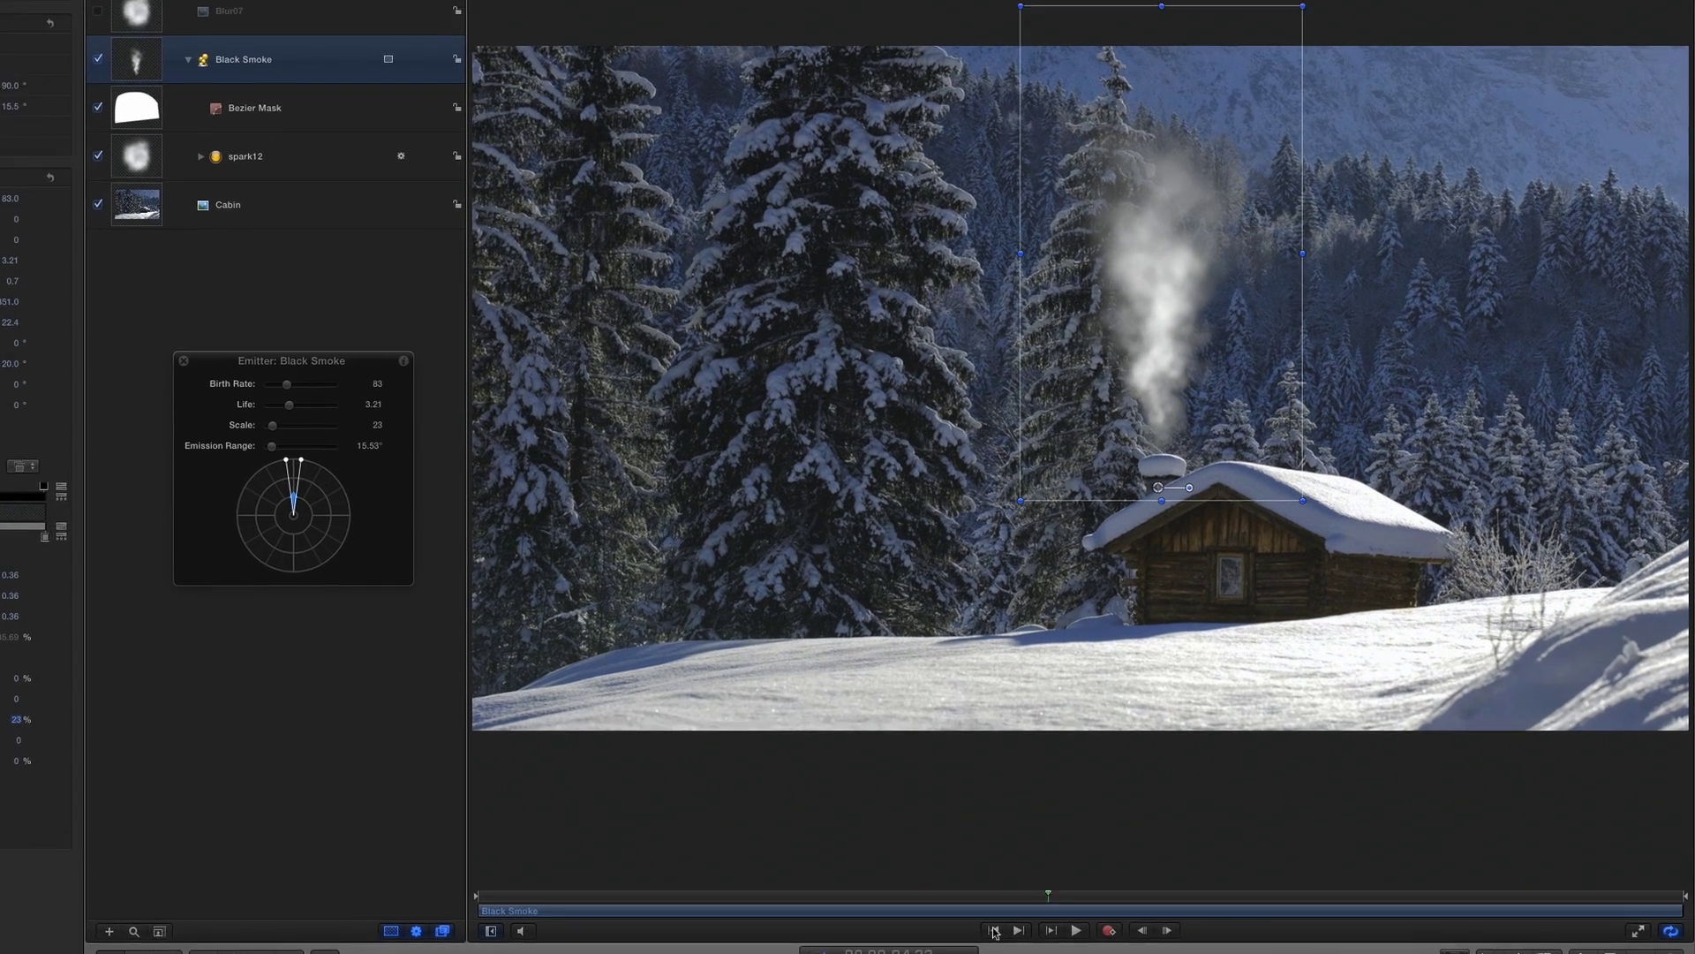
Preview the thinner grey smoke plume from the start of the project
{"action": "left_click", "coordinate": [994, 929]}
{"action": "left_click", "coordinate": [1076, 930]}
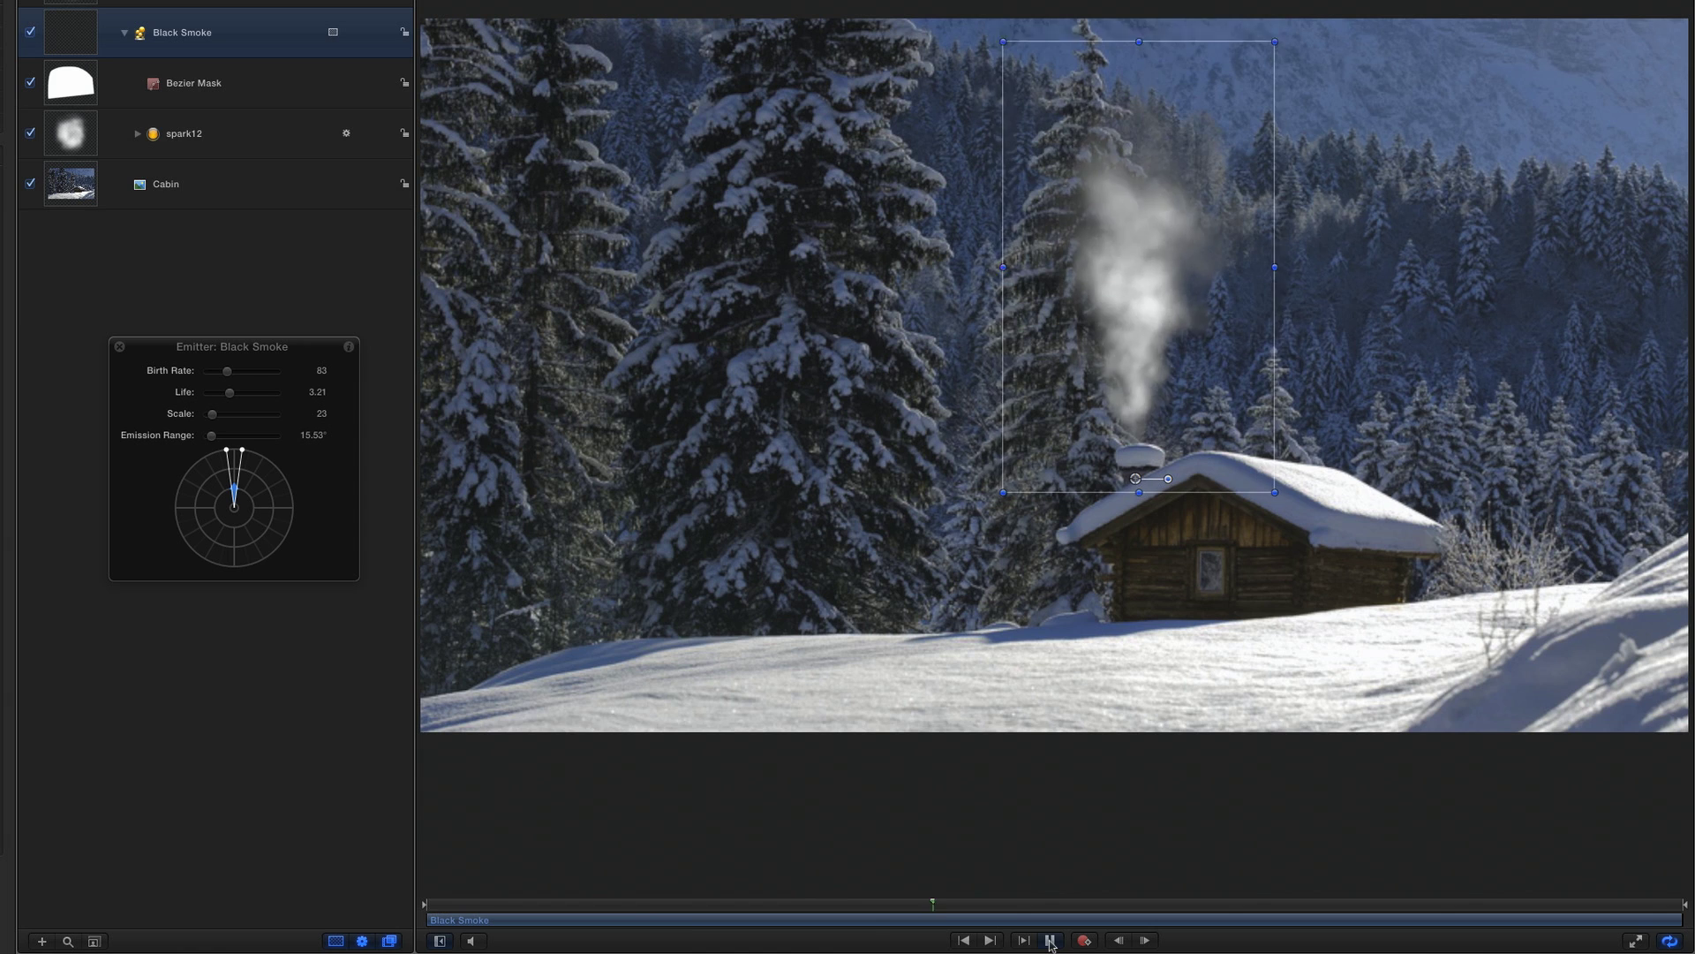
{"action": "left_click", "coordinate": [1050, 941]}
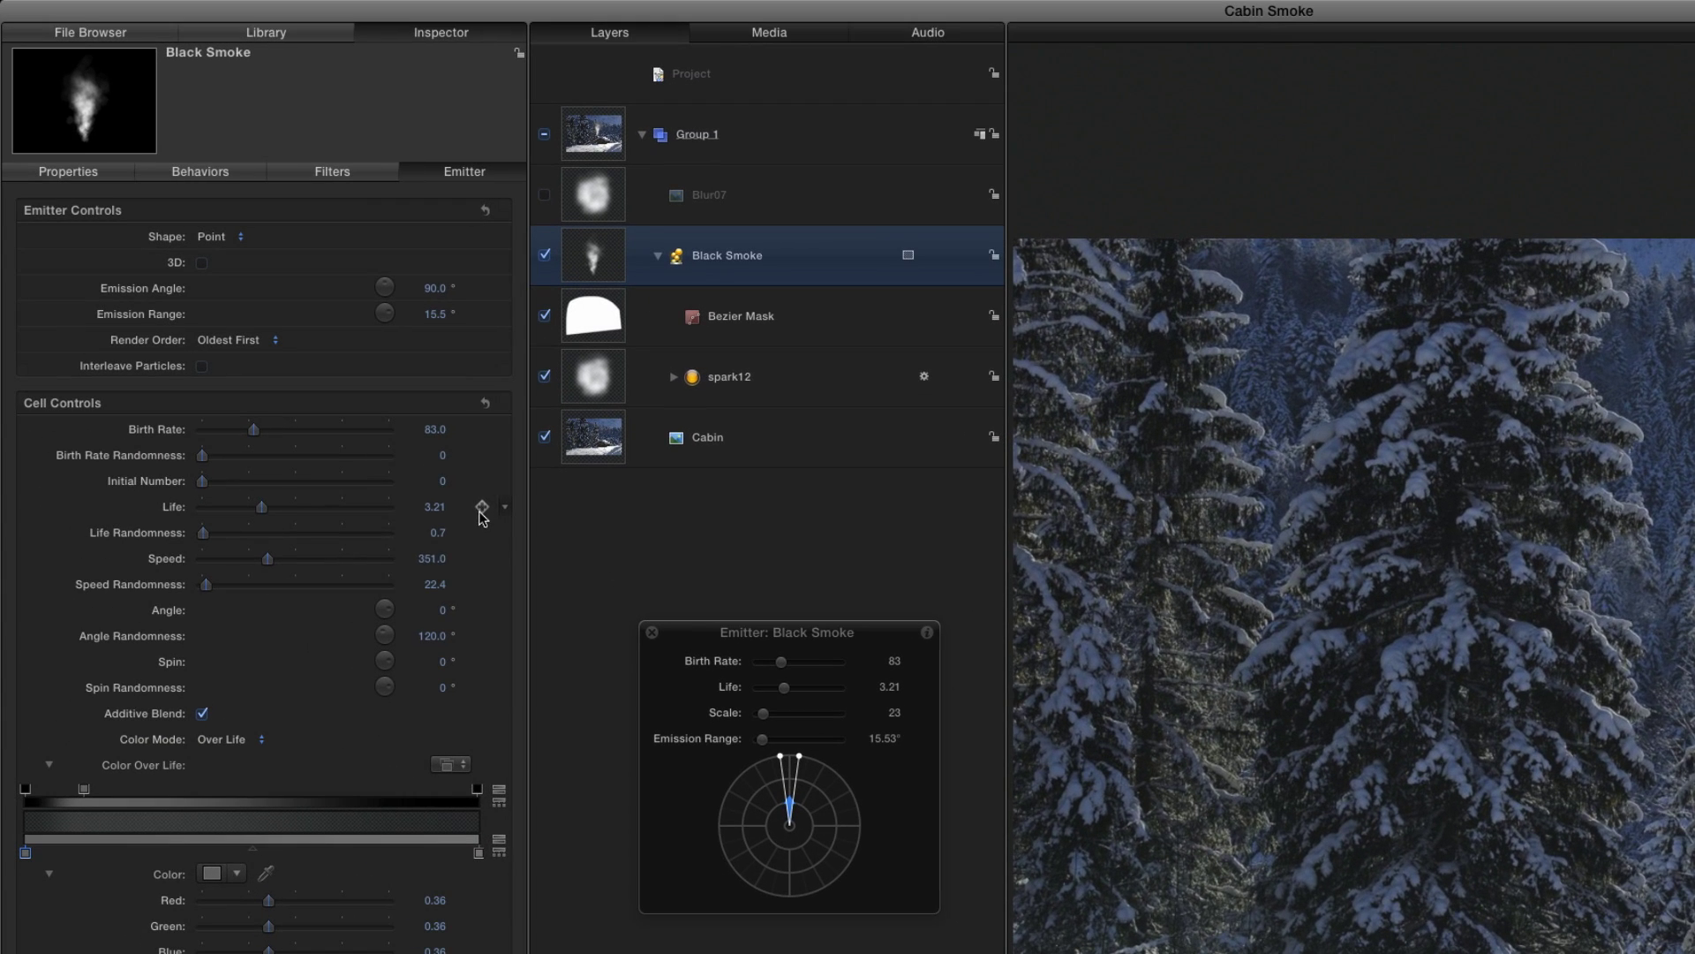
Set the emitter's particle Speed to 200, preview it, and reveal spark12's behaviours
{"action": "left_click", "coordinate": [432, 560]}
{"action": "type", "text": "200"}
{"action": "key", "text": "Return"}
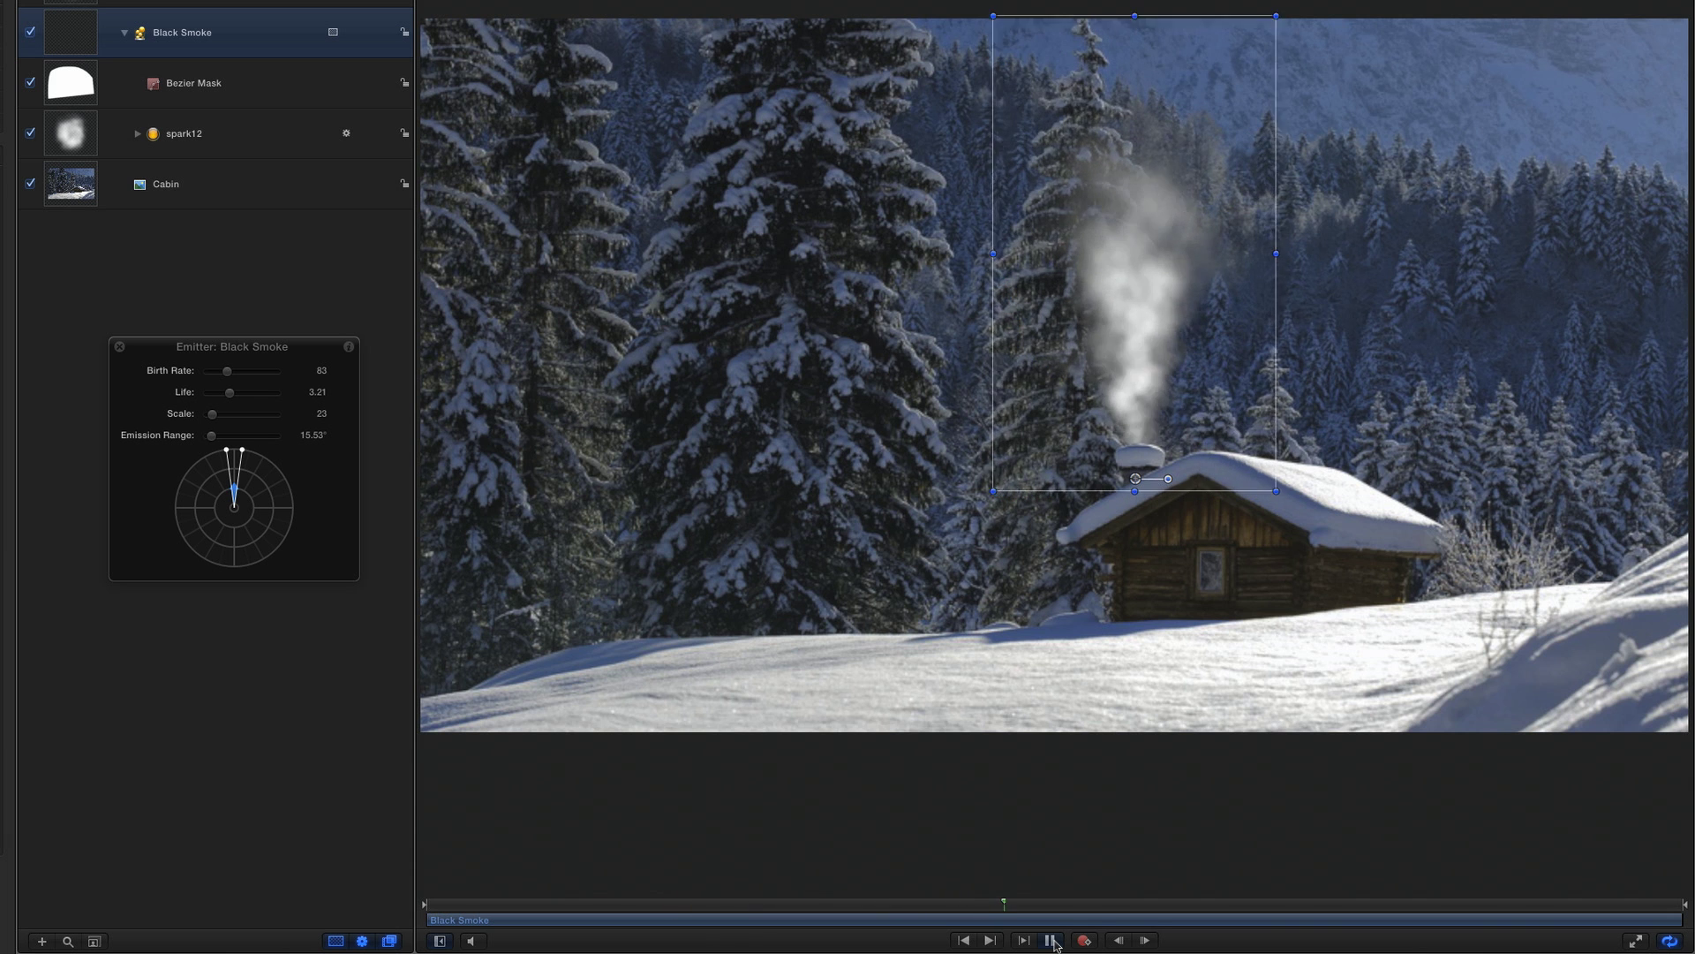
{"action": "left_click", "coordinate": [1051, 940]}
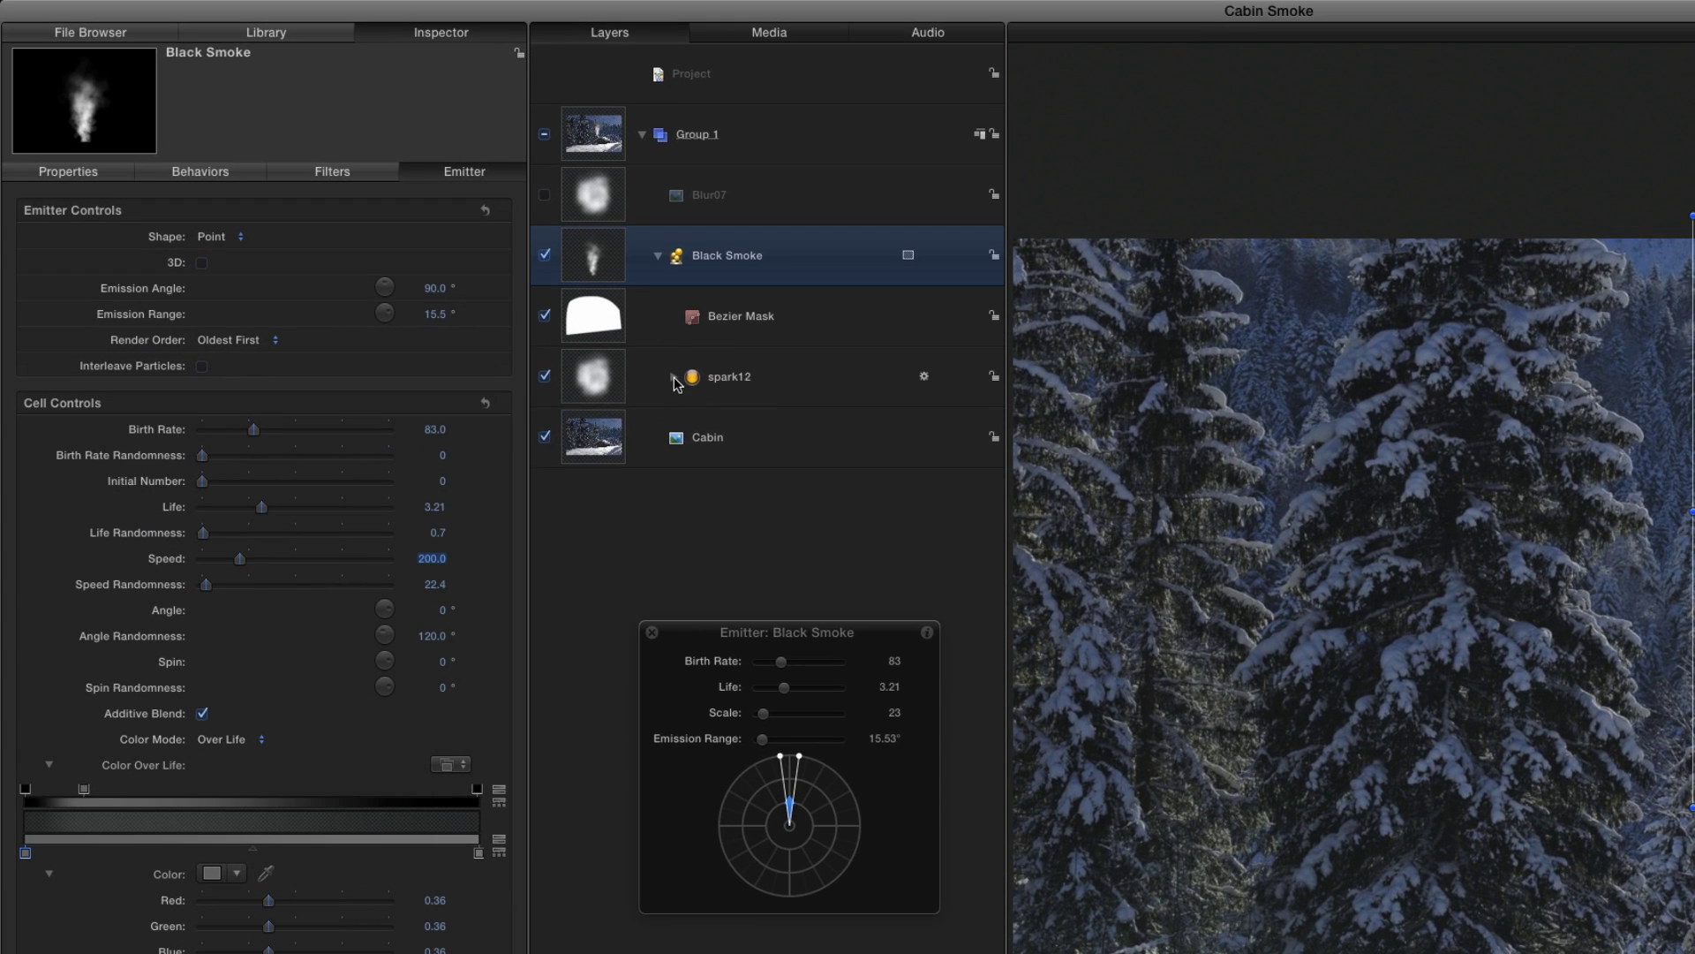
{"action": "left_click", "coordinate": [137, 134]}
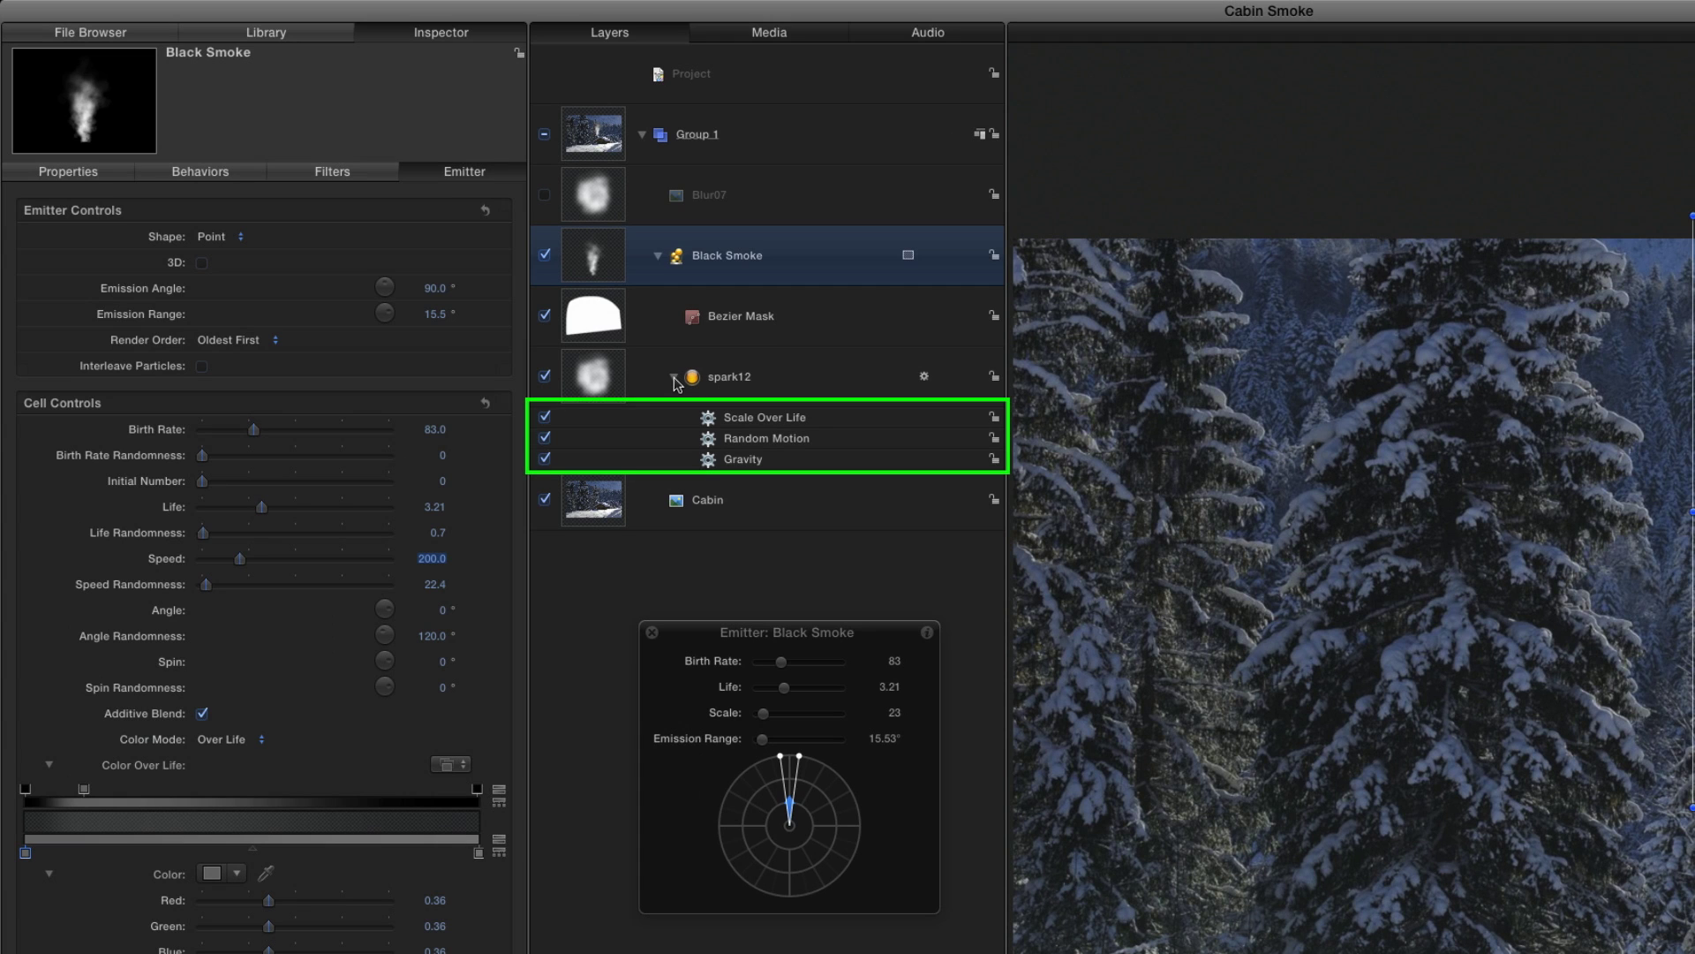
Set spark12's Scale At Birth to 100% and Scale At Death to 700%
{"action": "left_click", "coordinate": [794, 382]}
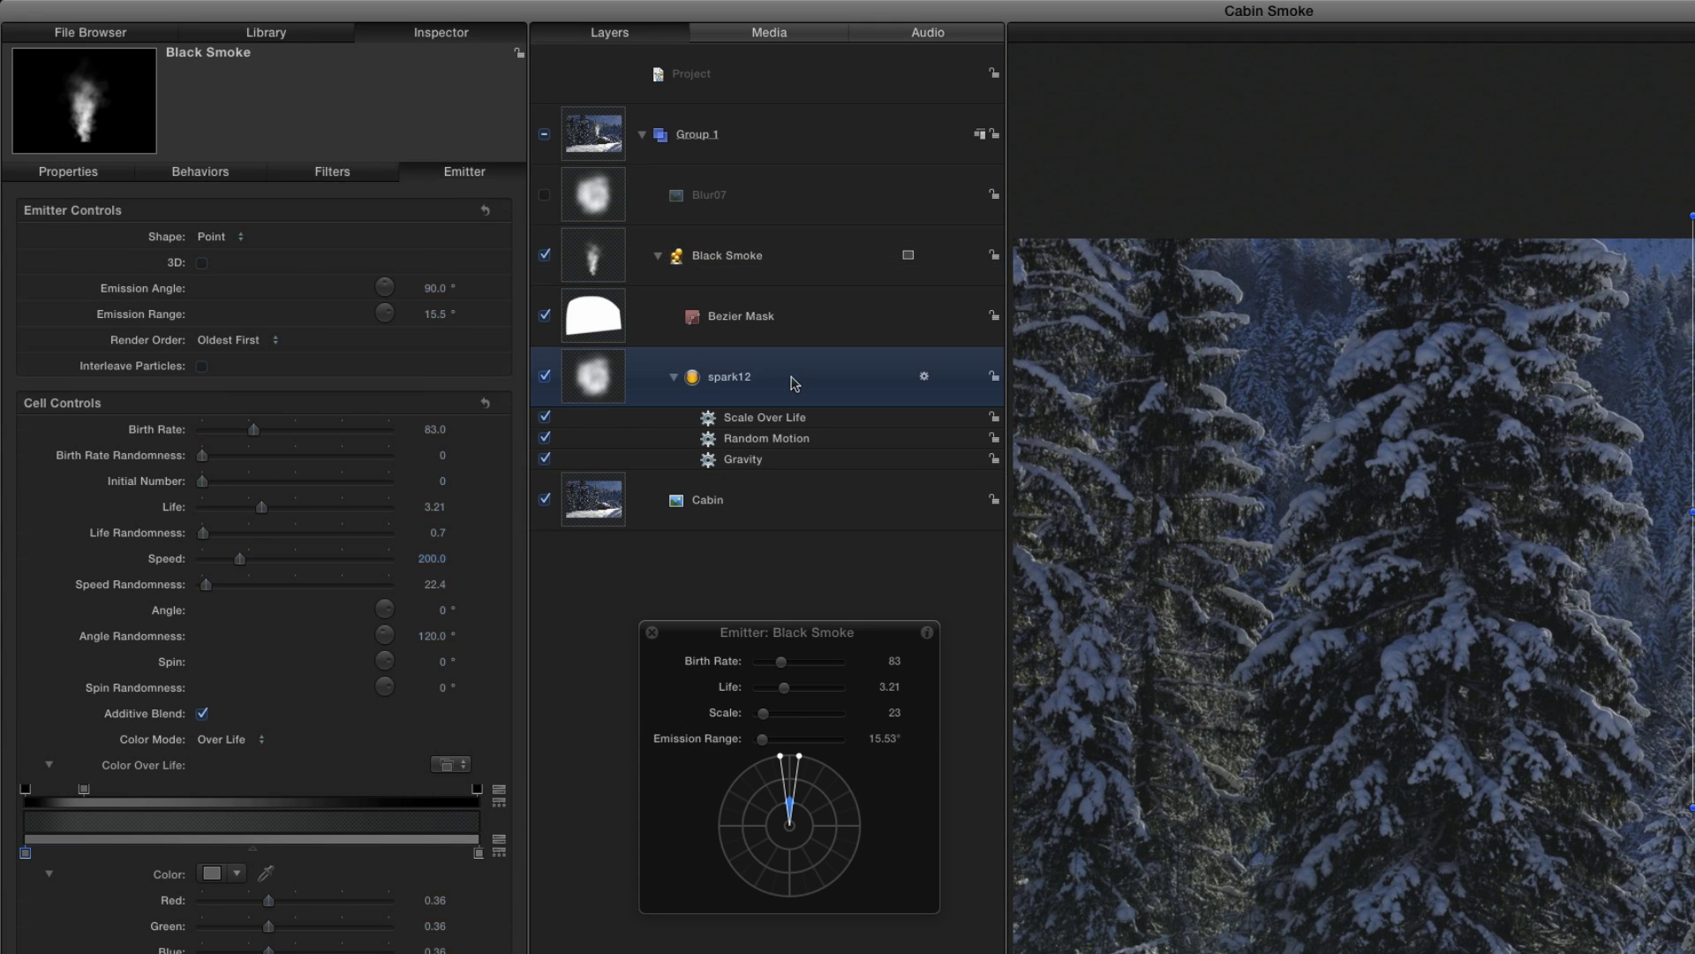
{"action": "left_click", "coordinate": [201, 171]}
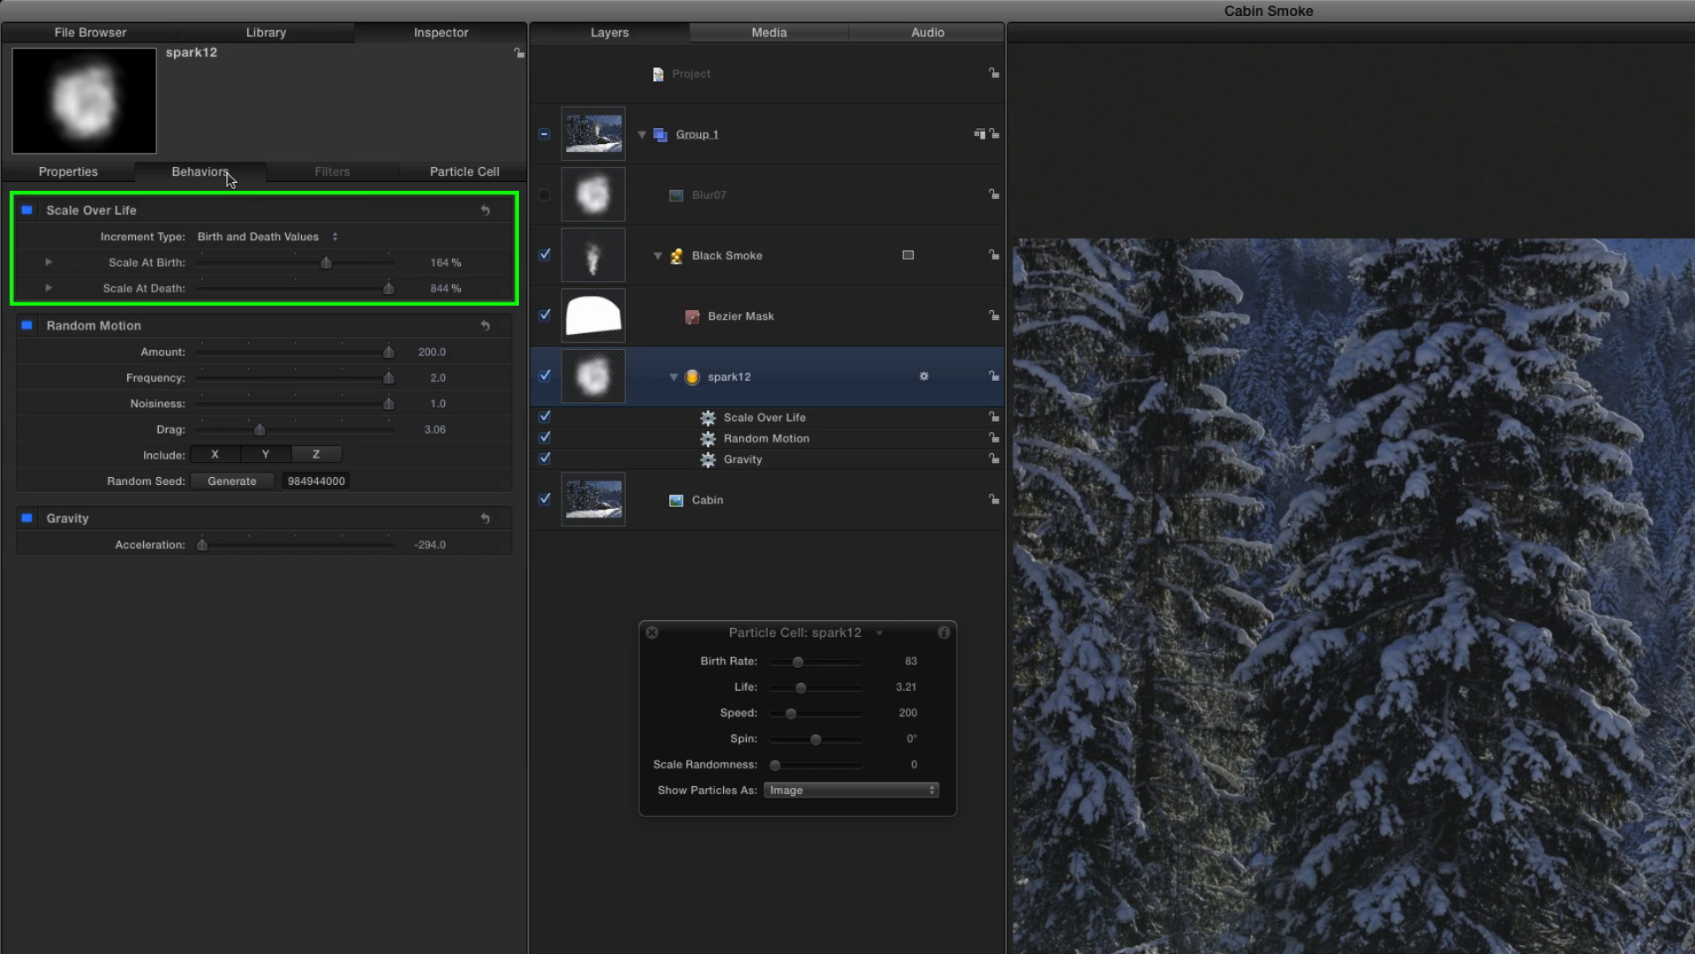
{"action": "left_click", "coordinate": [440, 262]}
{"action": "type", "text": "100"}
{"action": "key", "text": "Return"}
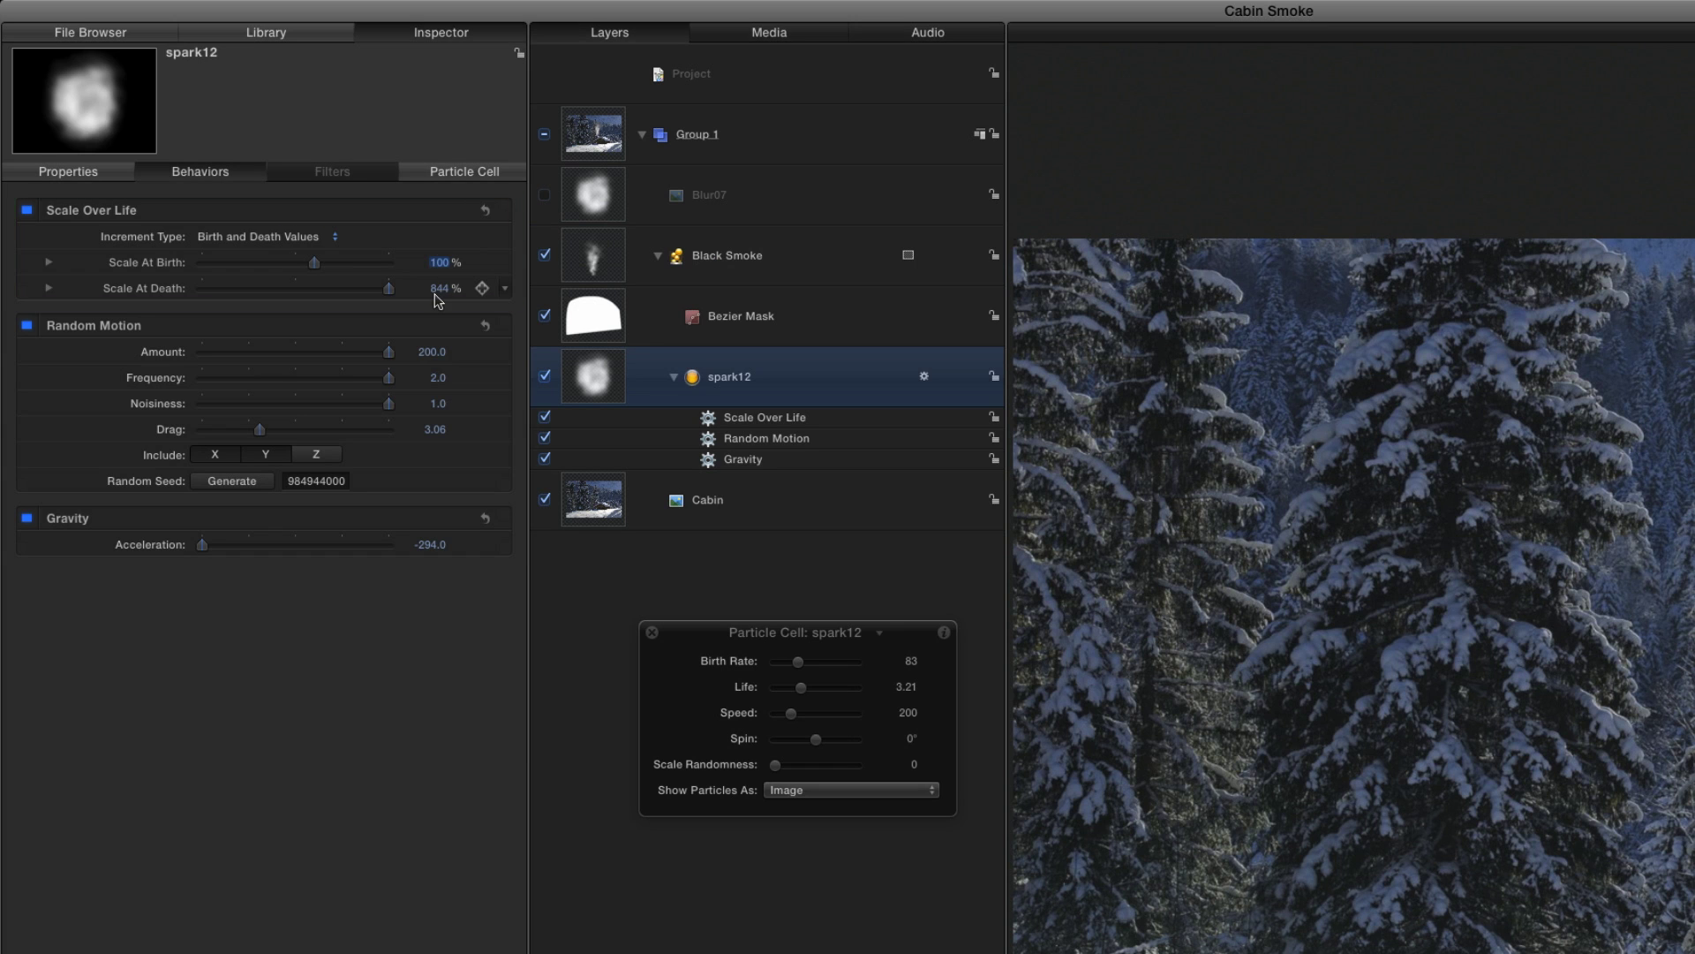
{"action": "left_click", "coordinate": [440, 289]}
{"action": "type", "text": "700"}
{"action": "key", "text": "Return"}
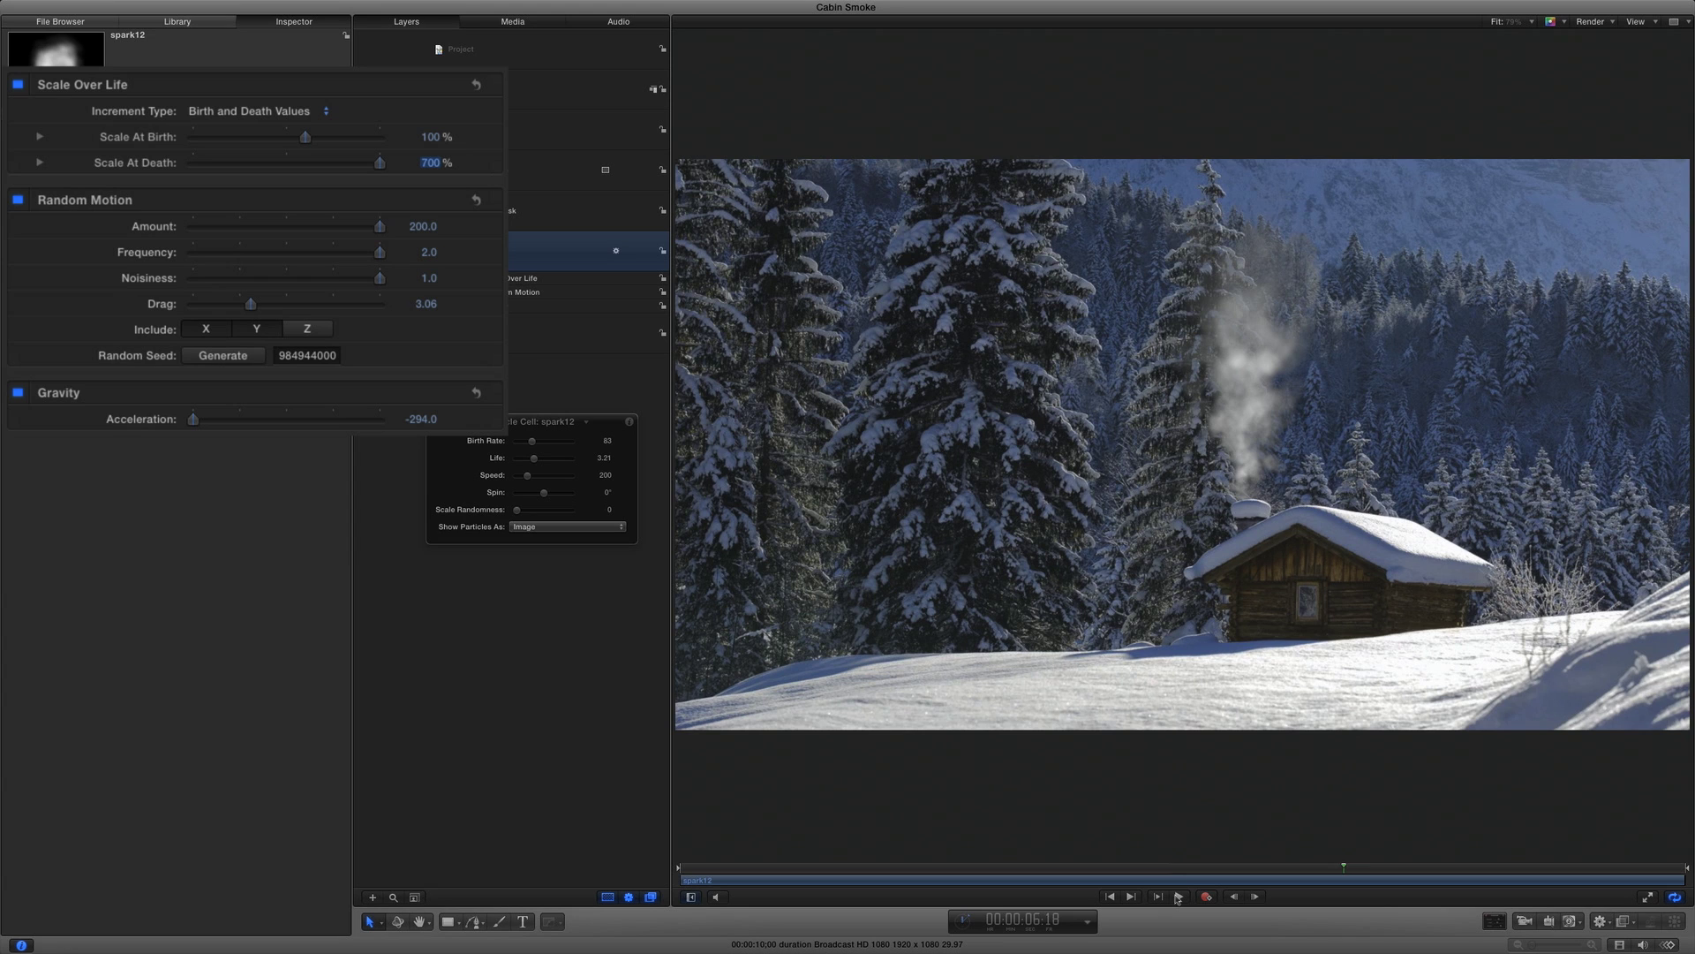
{"action": "left_click", "coordinate": [424, 227]}
Set spark12's Random Motion amount to 100, lower its Drag, and preview the plume
{"action": "type", "text": "100"}
{"action": "key", "text": "Return"}
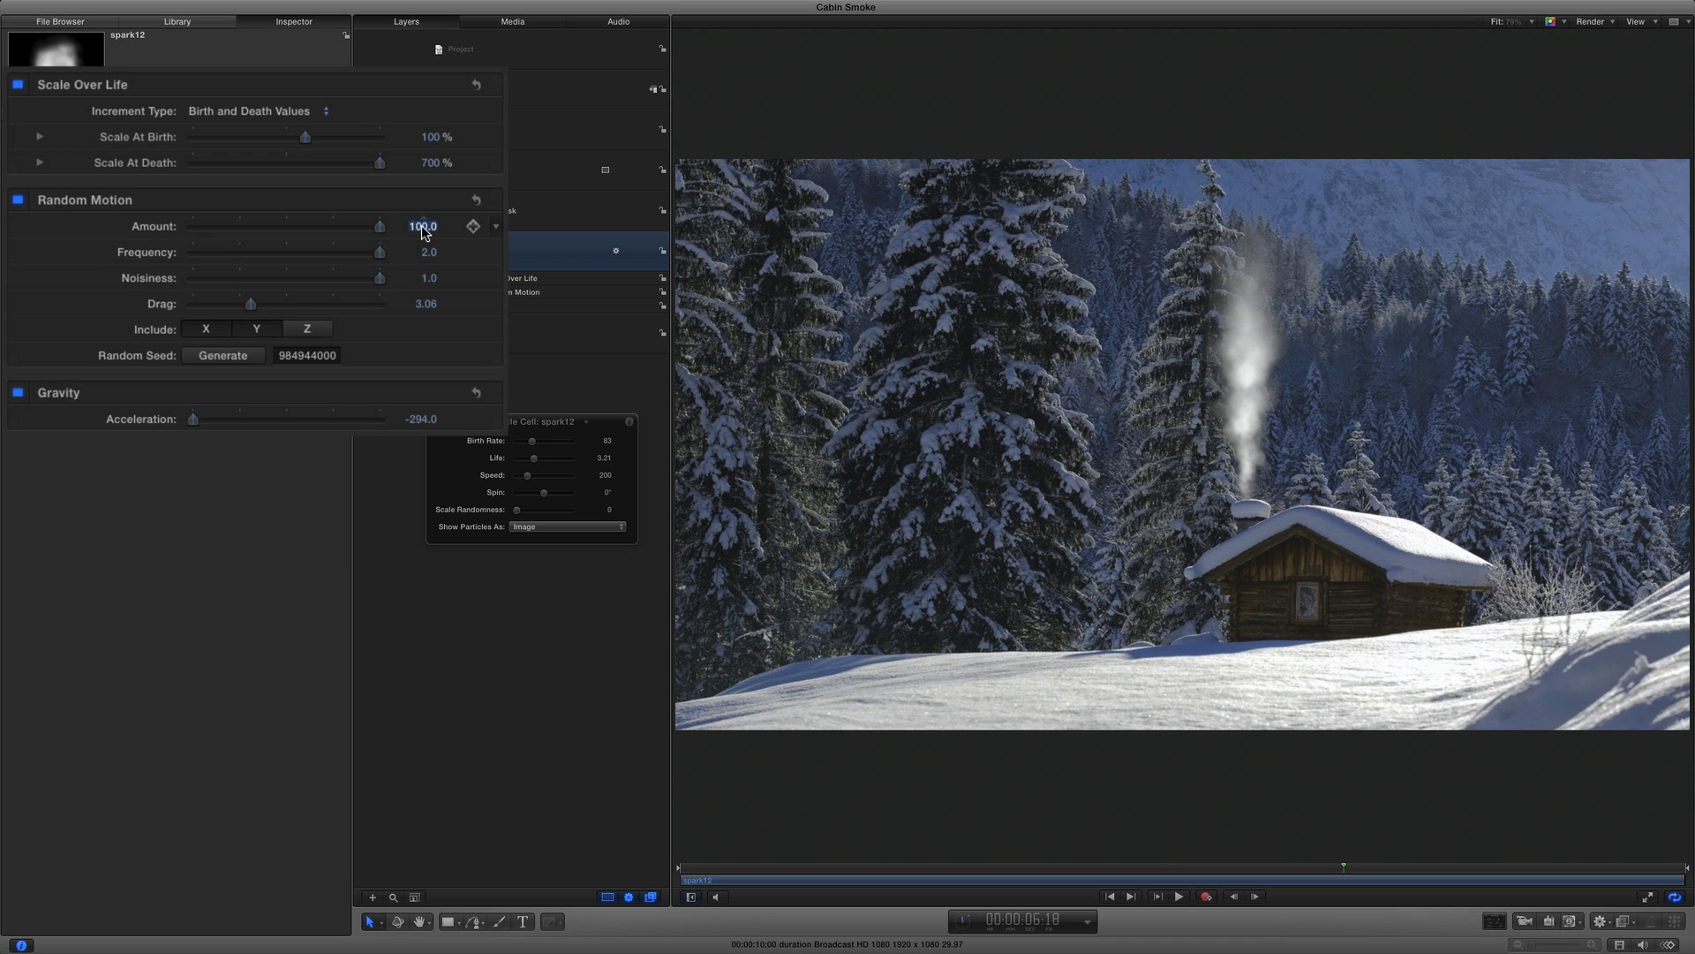
{"action": "left_click_drag", "start_coordinate": [249, 304], "coordinate": [124, 309]}
{"action": "left_click", "coordinate": [1159, 897]}
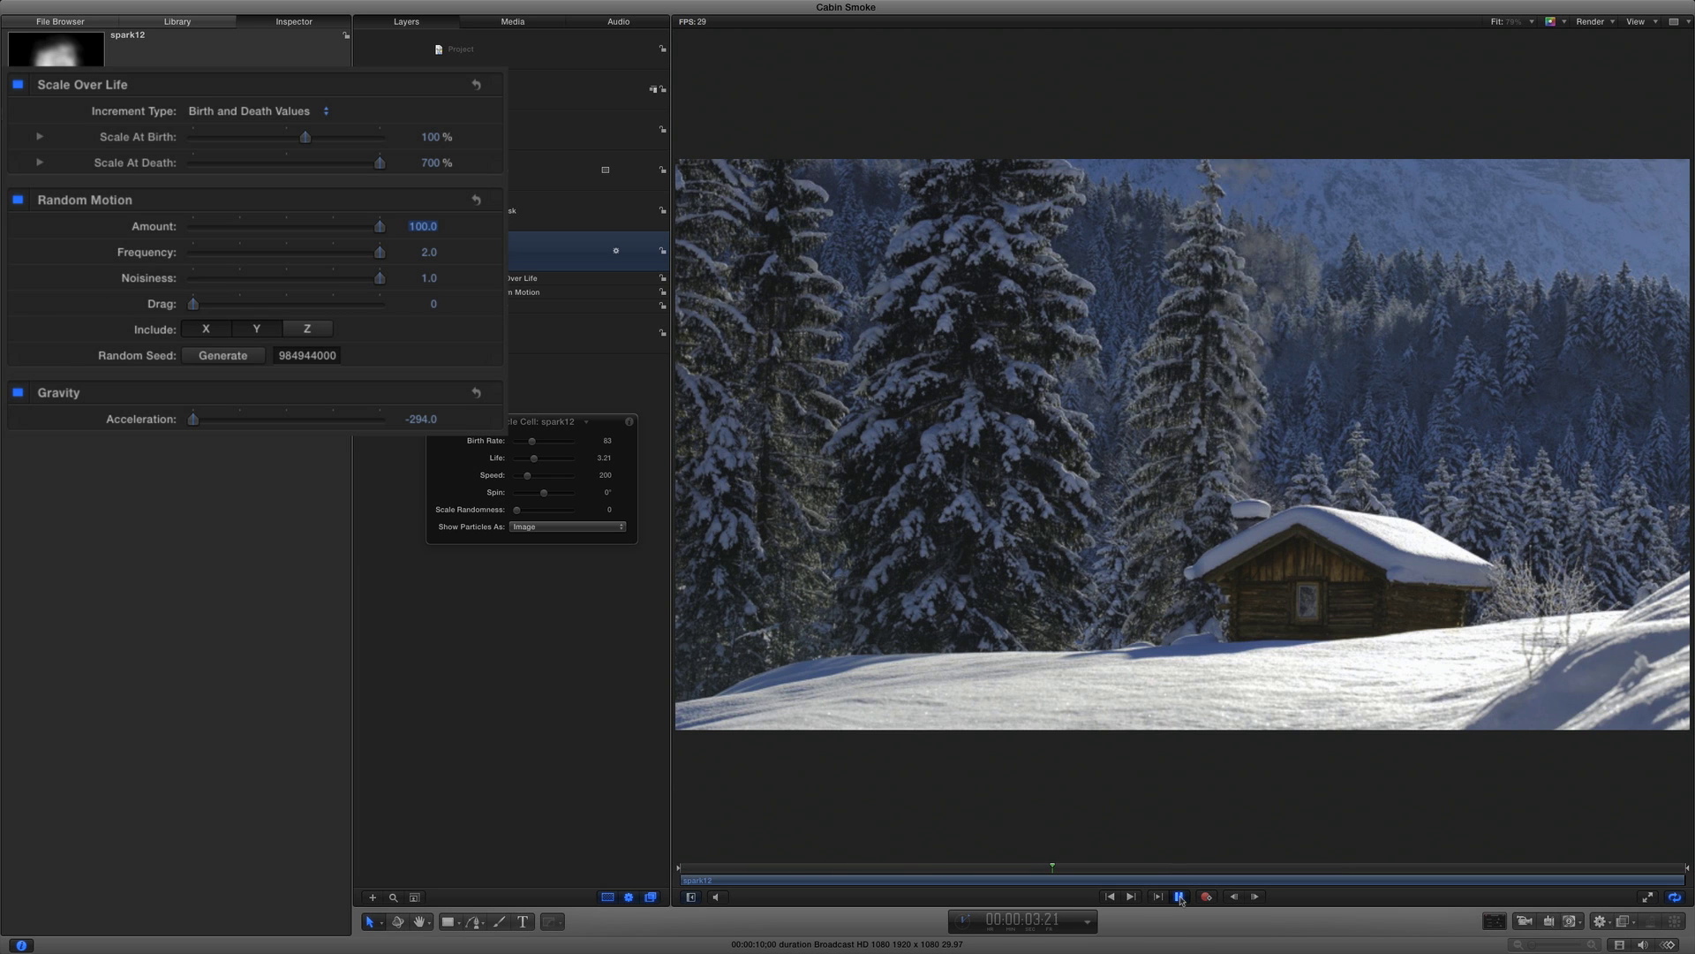
{"action": "left_click", "coordinate": [1180, 897]}
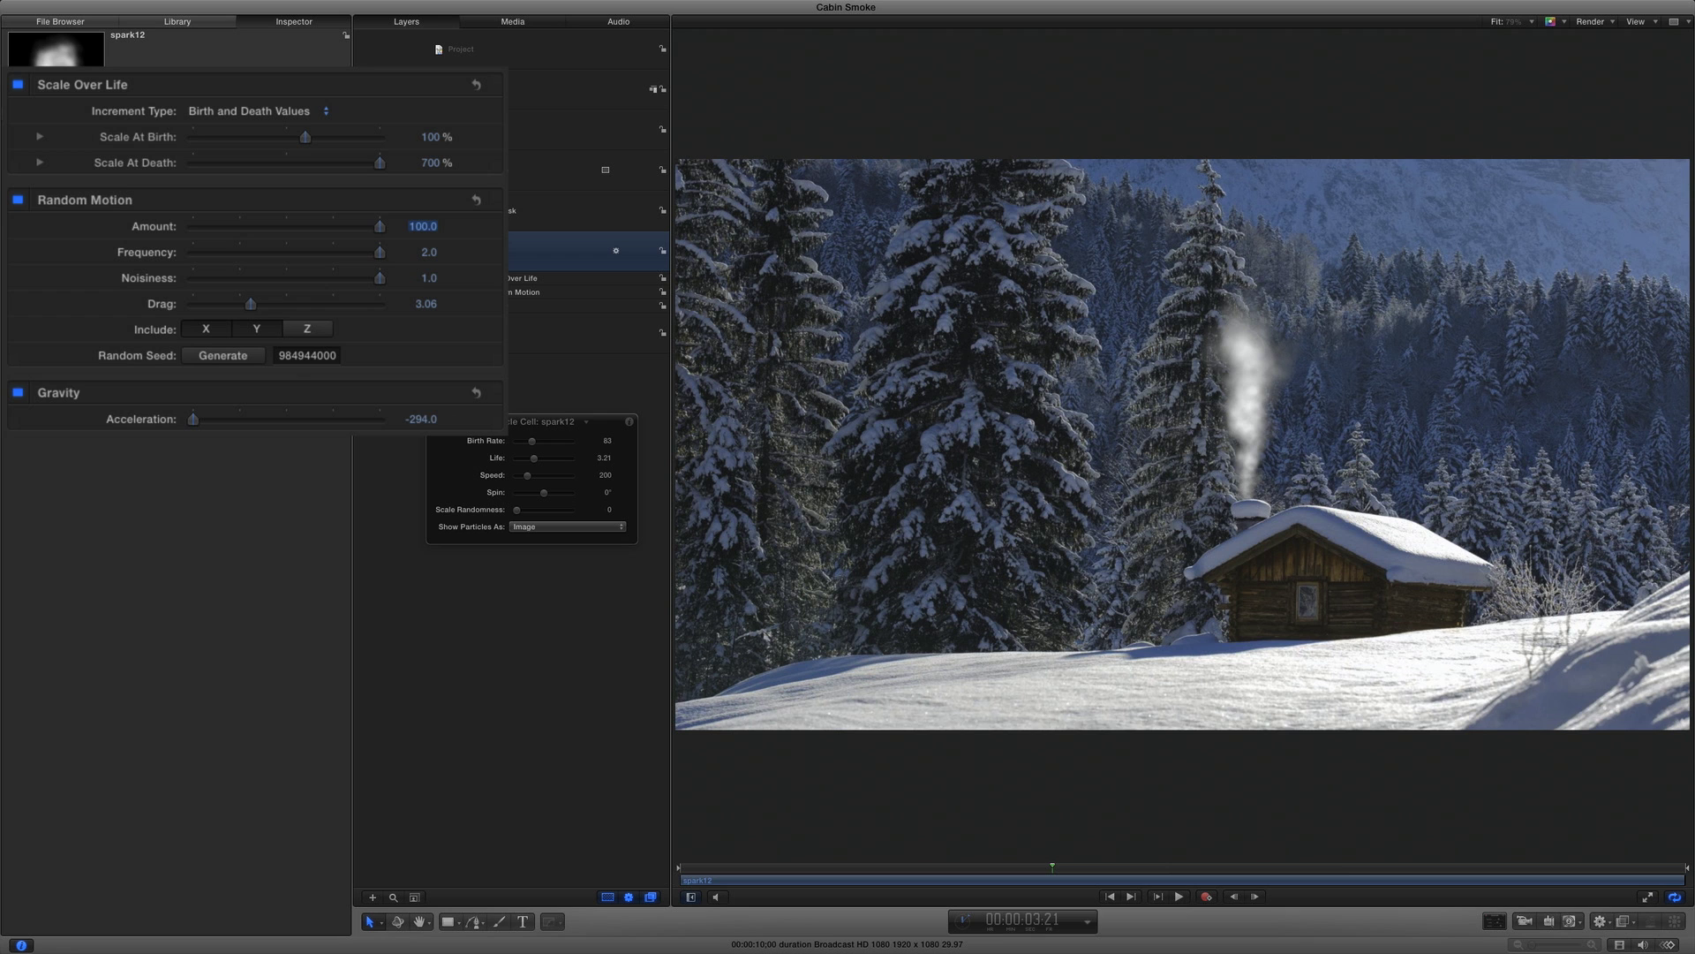
{"action": "left_click", "coordinate": [422, 421]}
{"action": "type", "text": "0"}
{"action": "key", "text": "Return"}
{"action": "left_click", "coordinate": [1178, 896]}
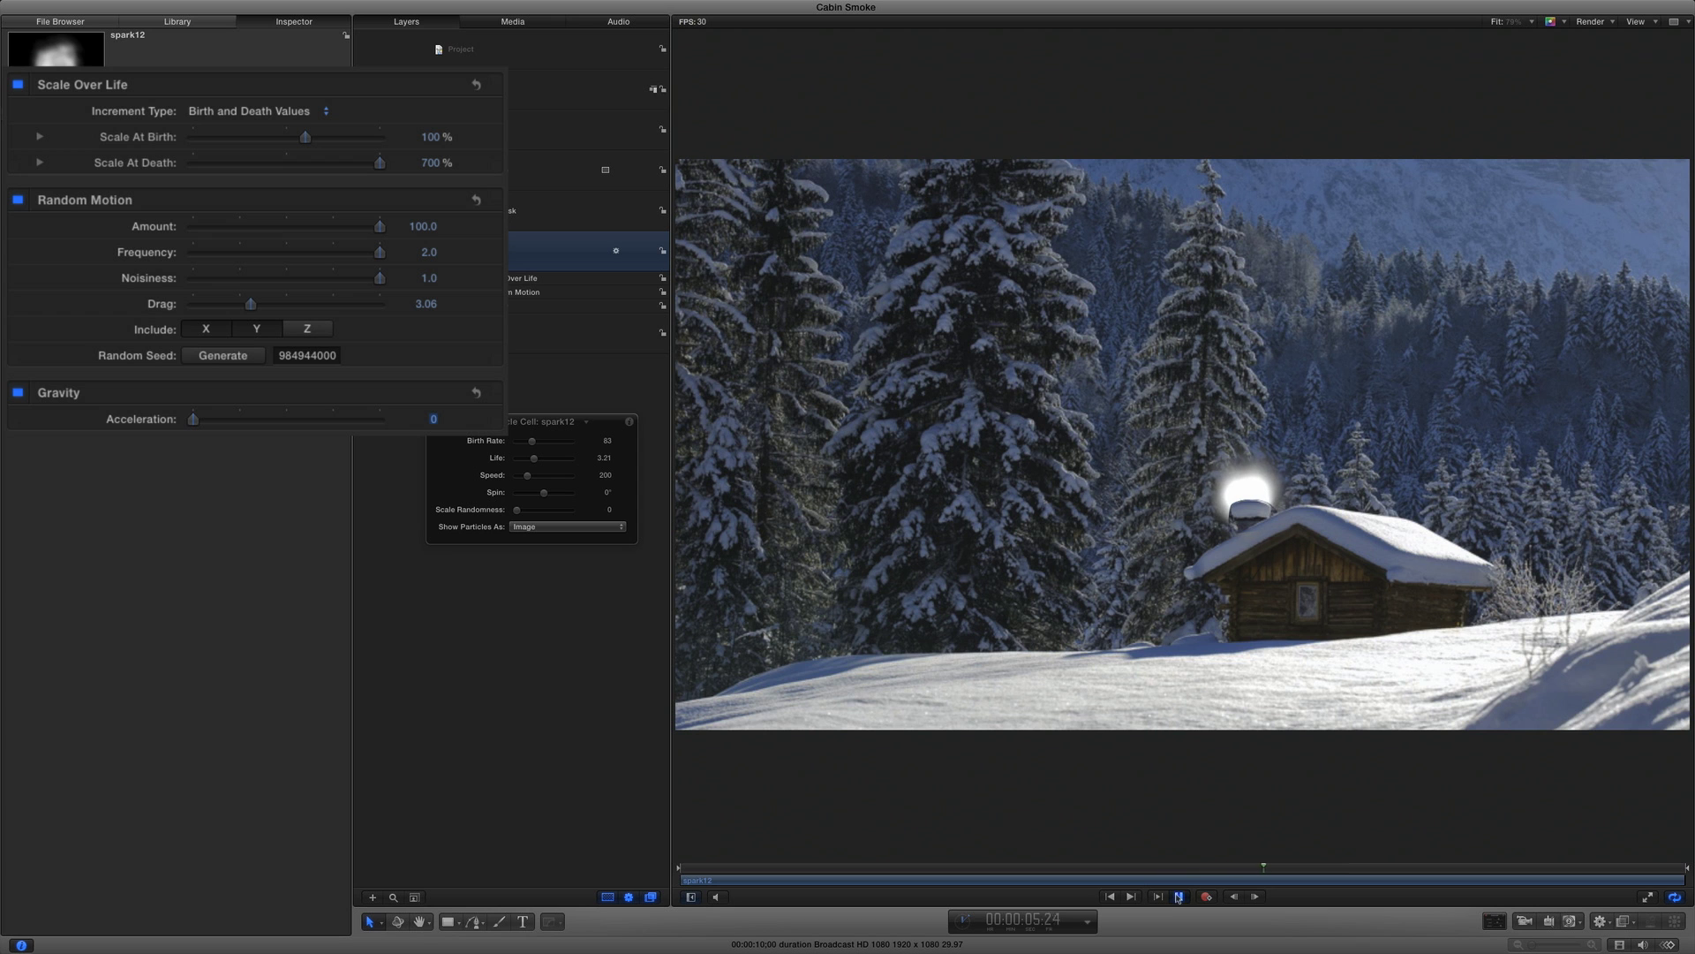
{"action": "left_click", "coordinate": [1178, 896]}
{"action": "key", "text": "super+z"}
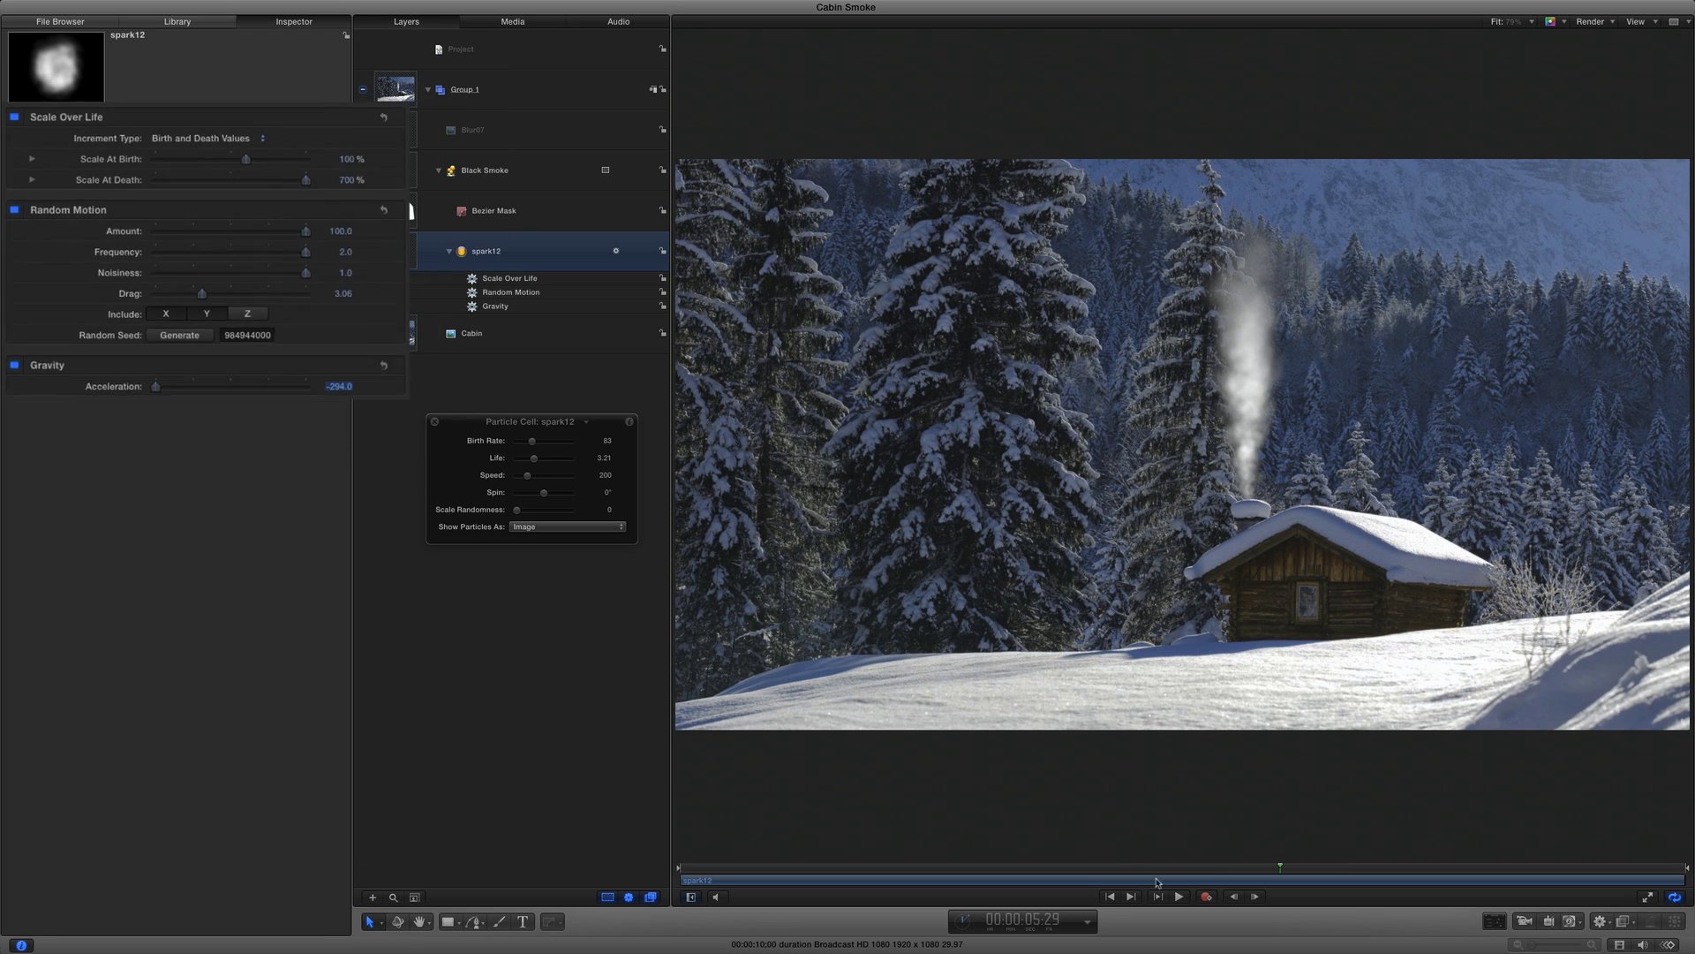
Preview the smoke animation from the beginning
{"action": "left_click", "coordinate": [1110, 896]}
{"action": "left_click", "coordinate": [1177, 896]}
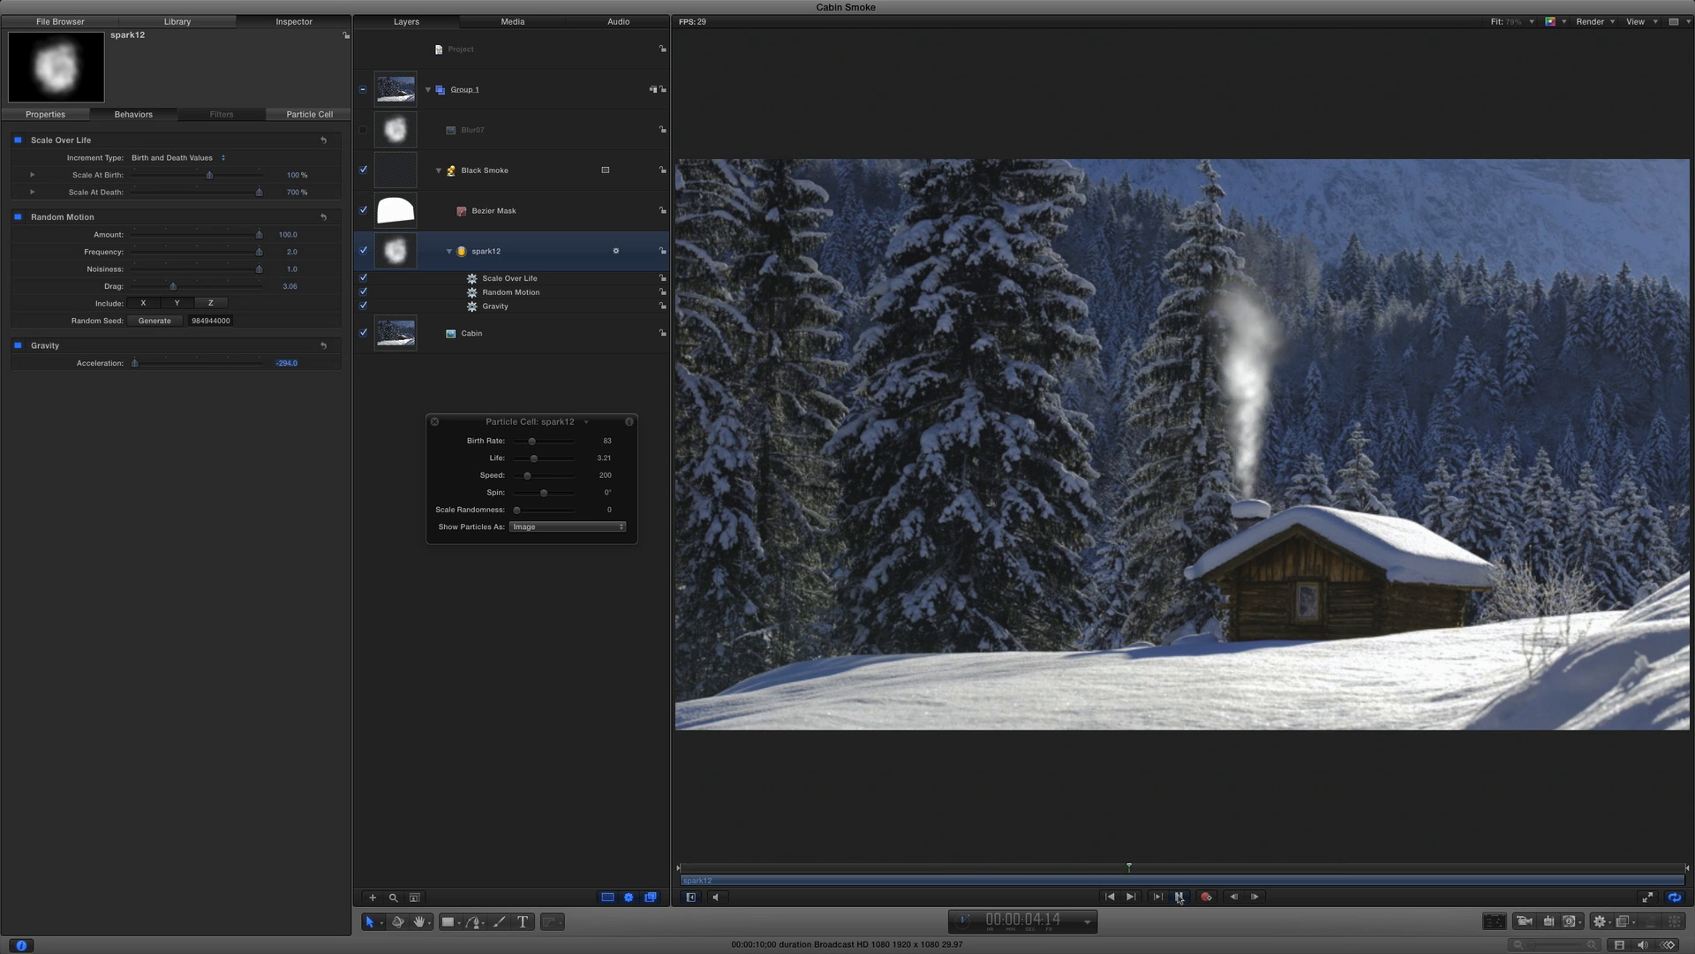
{"action": "left_click", "coordinate": [1179, 896]}
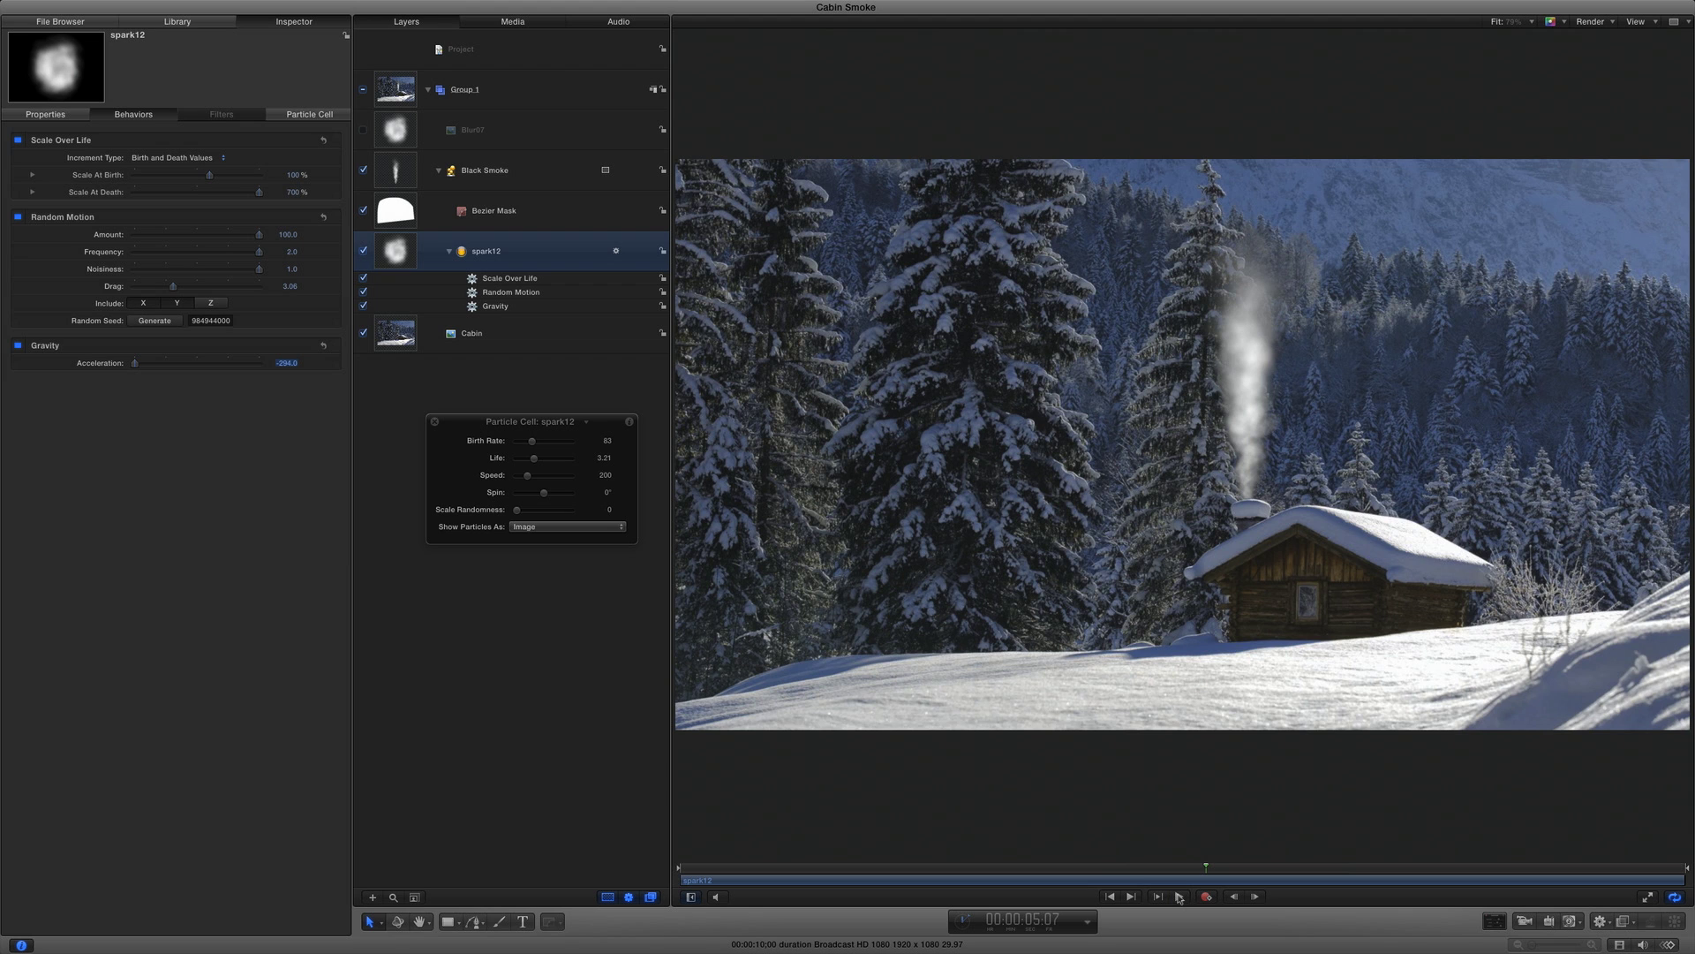
Move the Black Smoke layer earlier so smoke already rises at the first frame
{"action": "left_click", "coordinate": [530, 179]}
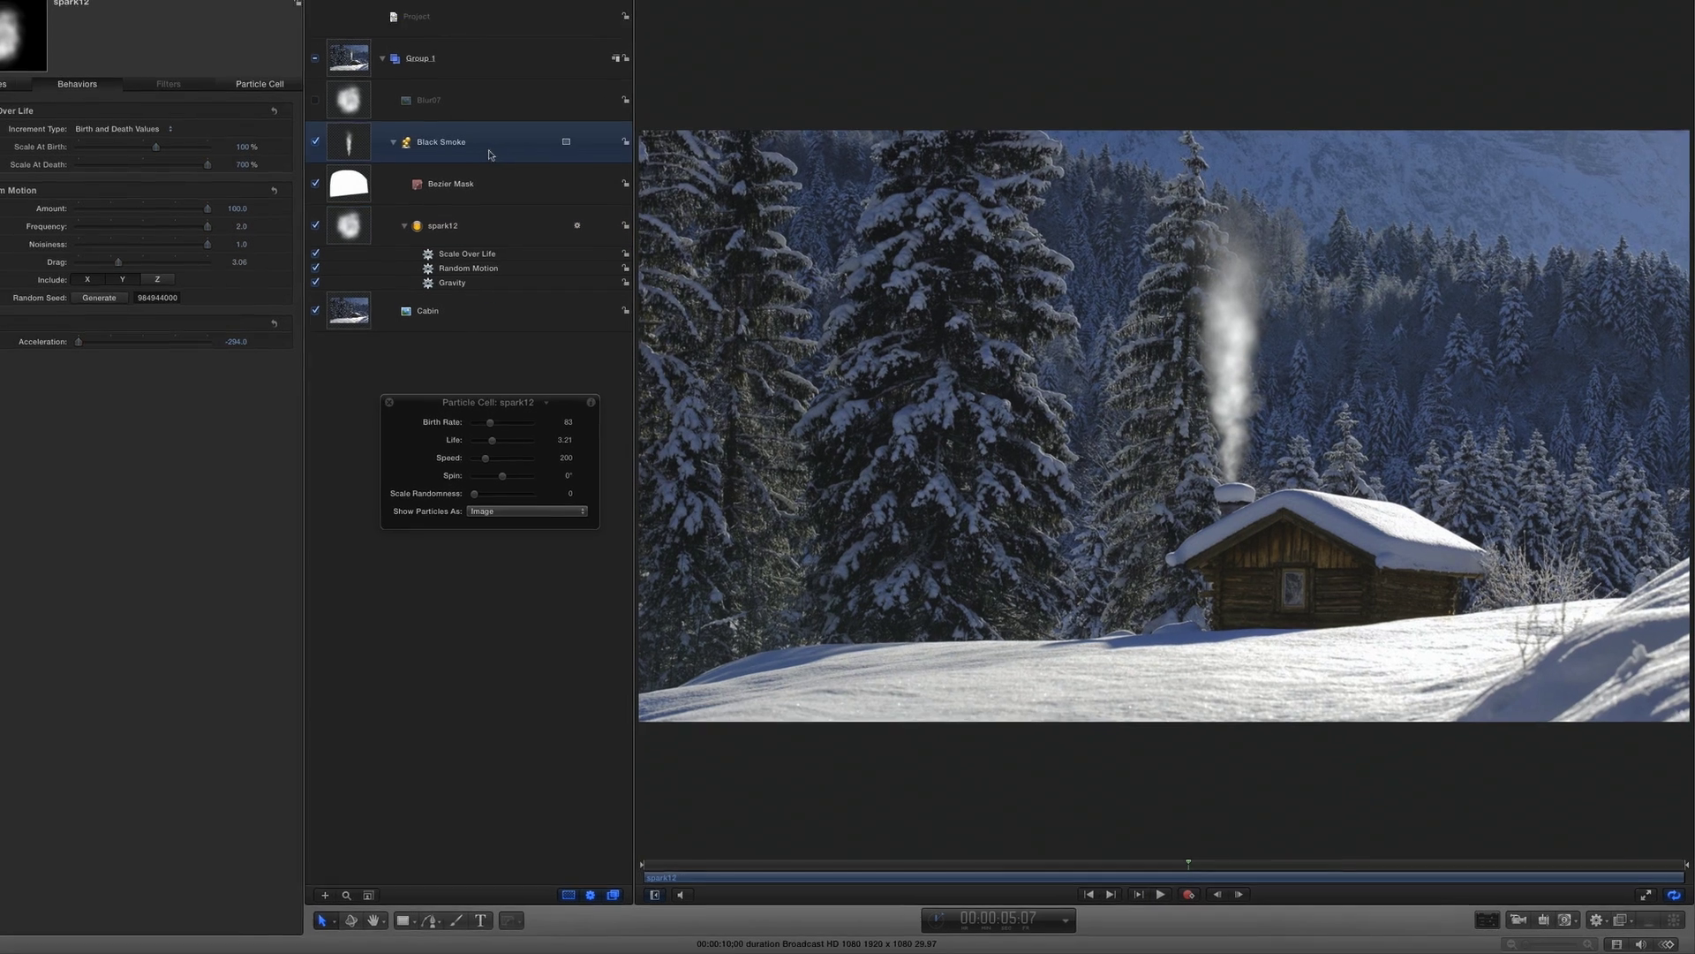
{"action": "key", "text": "Home"}
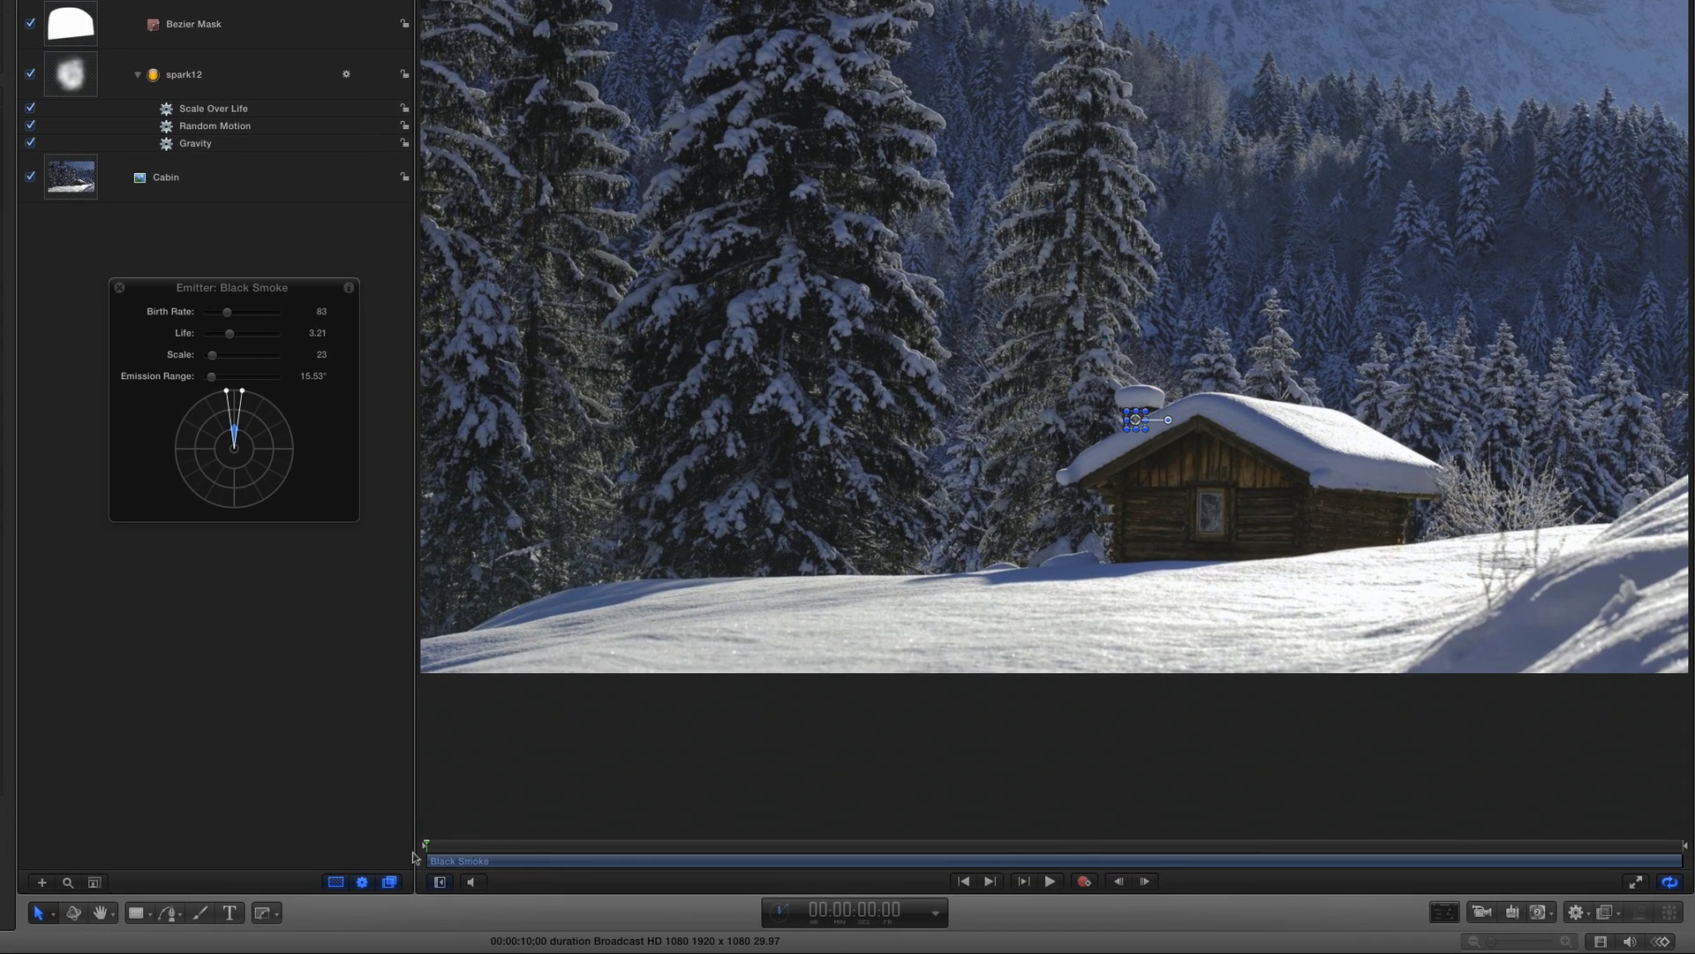
{"action": "left_click_drag", "start_coordinate": [770, 864], "coordinate": [163, 858]}
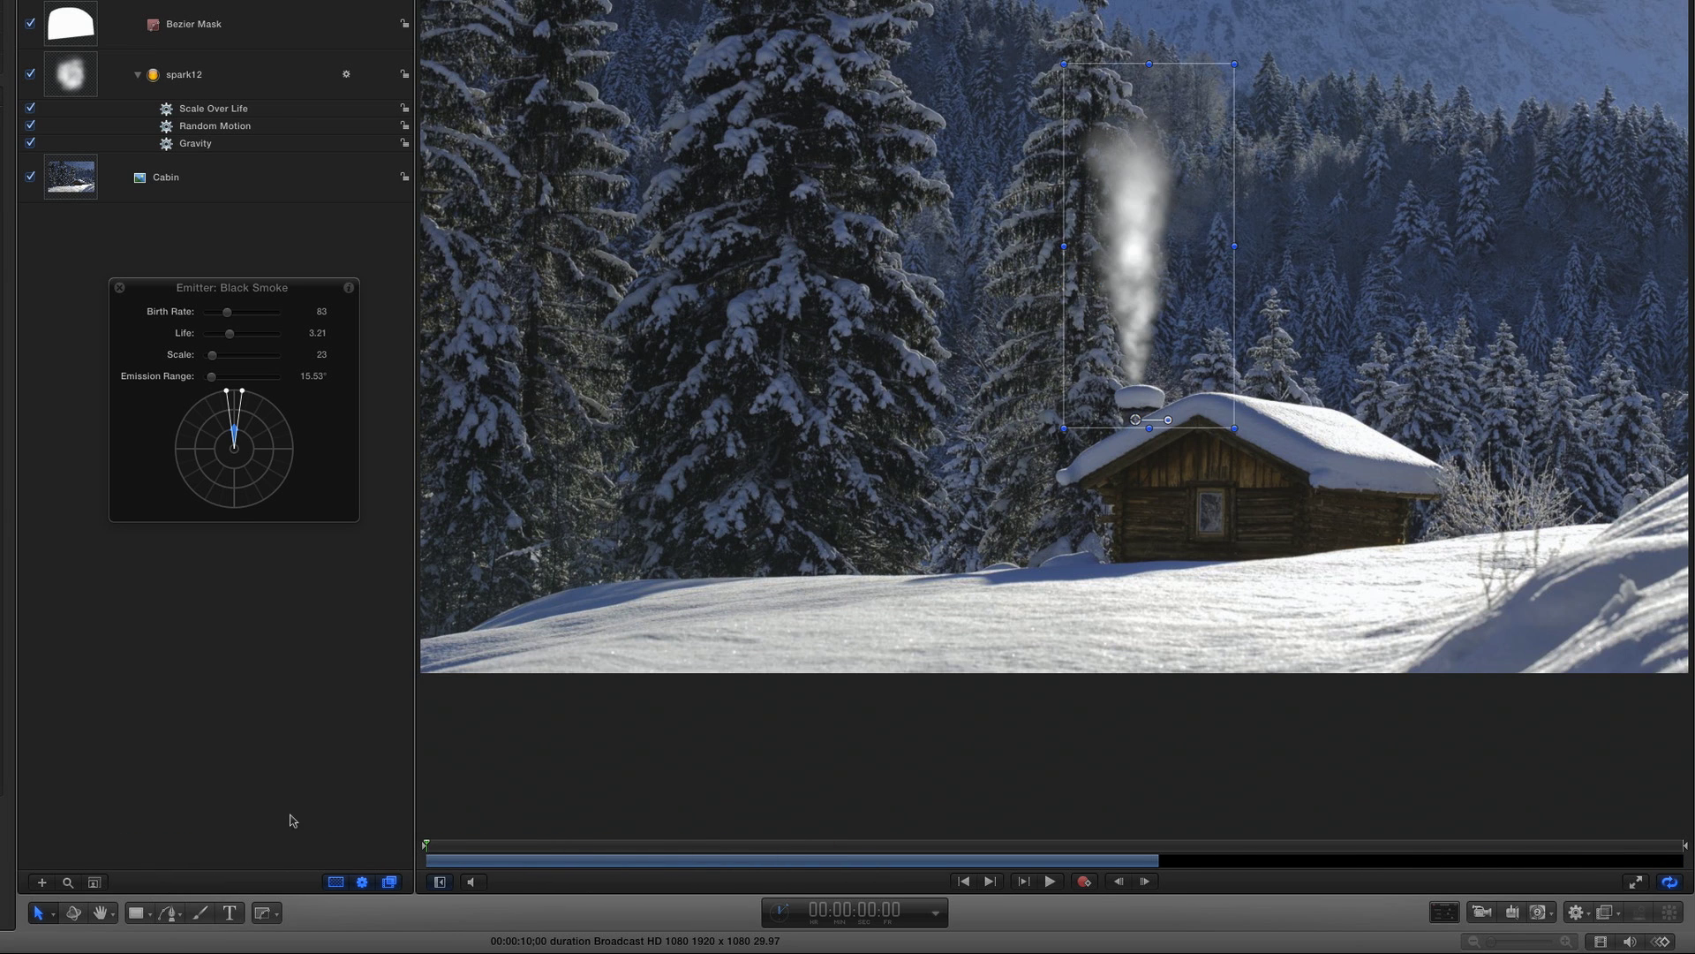
{"action": "left_click", "coordinate": [990, 883]}
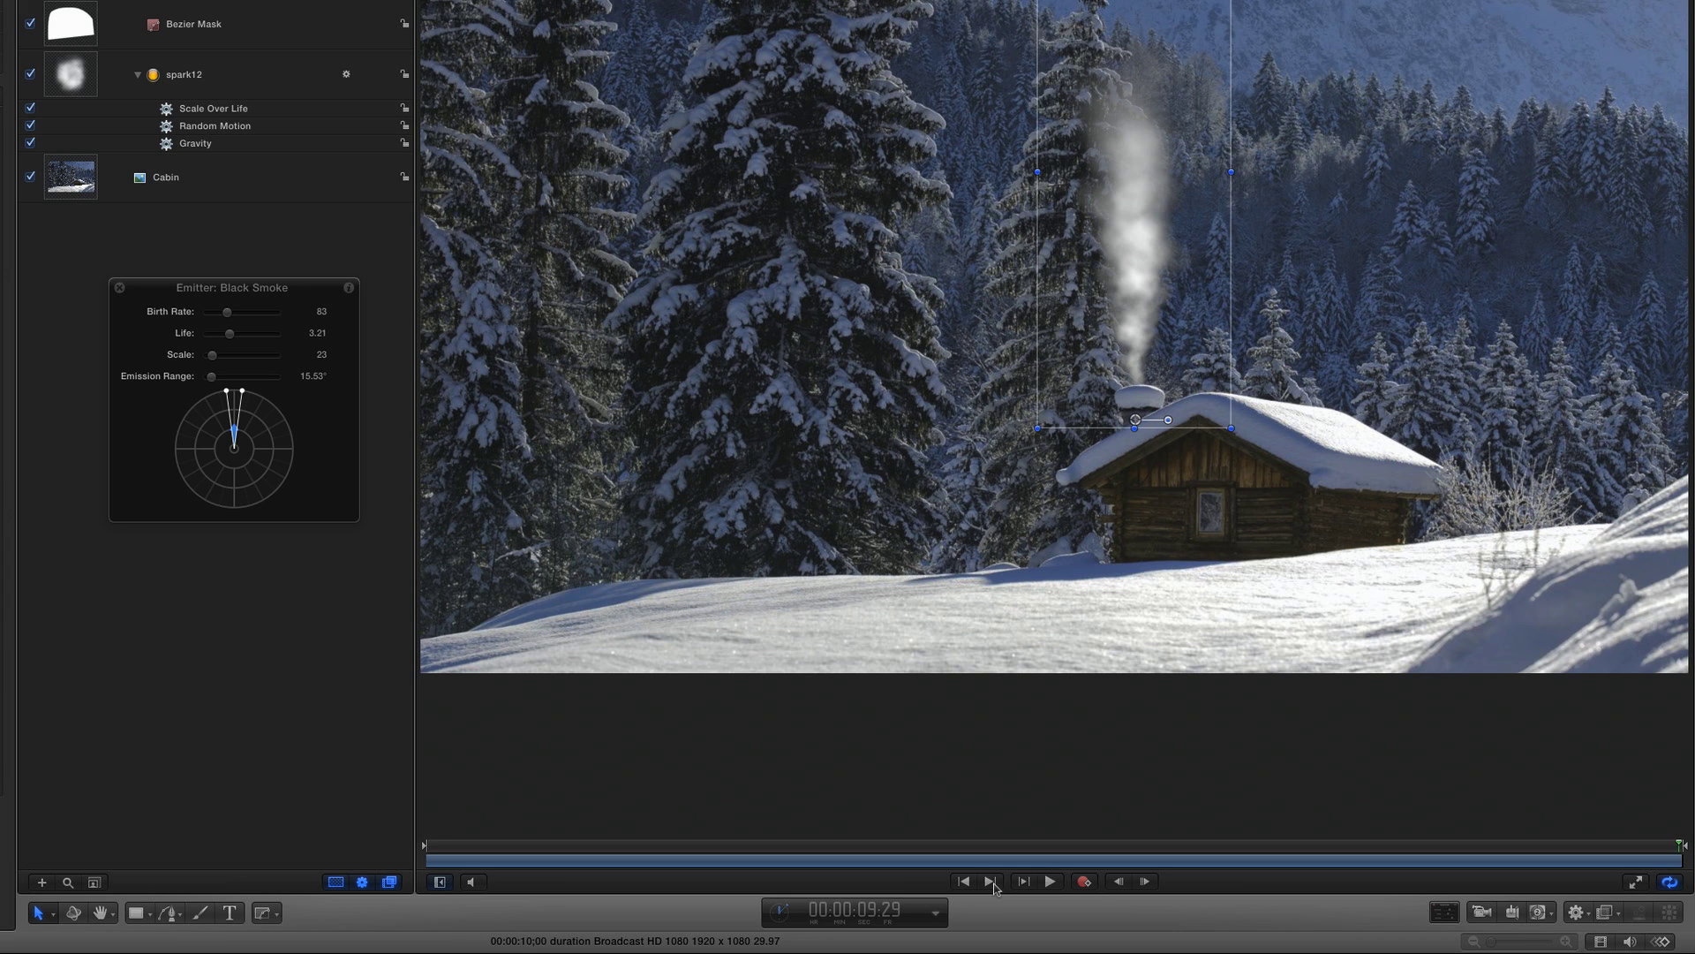
{"action": "left_click", "coordinate": [1482, 912]}
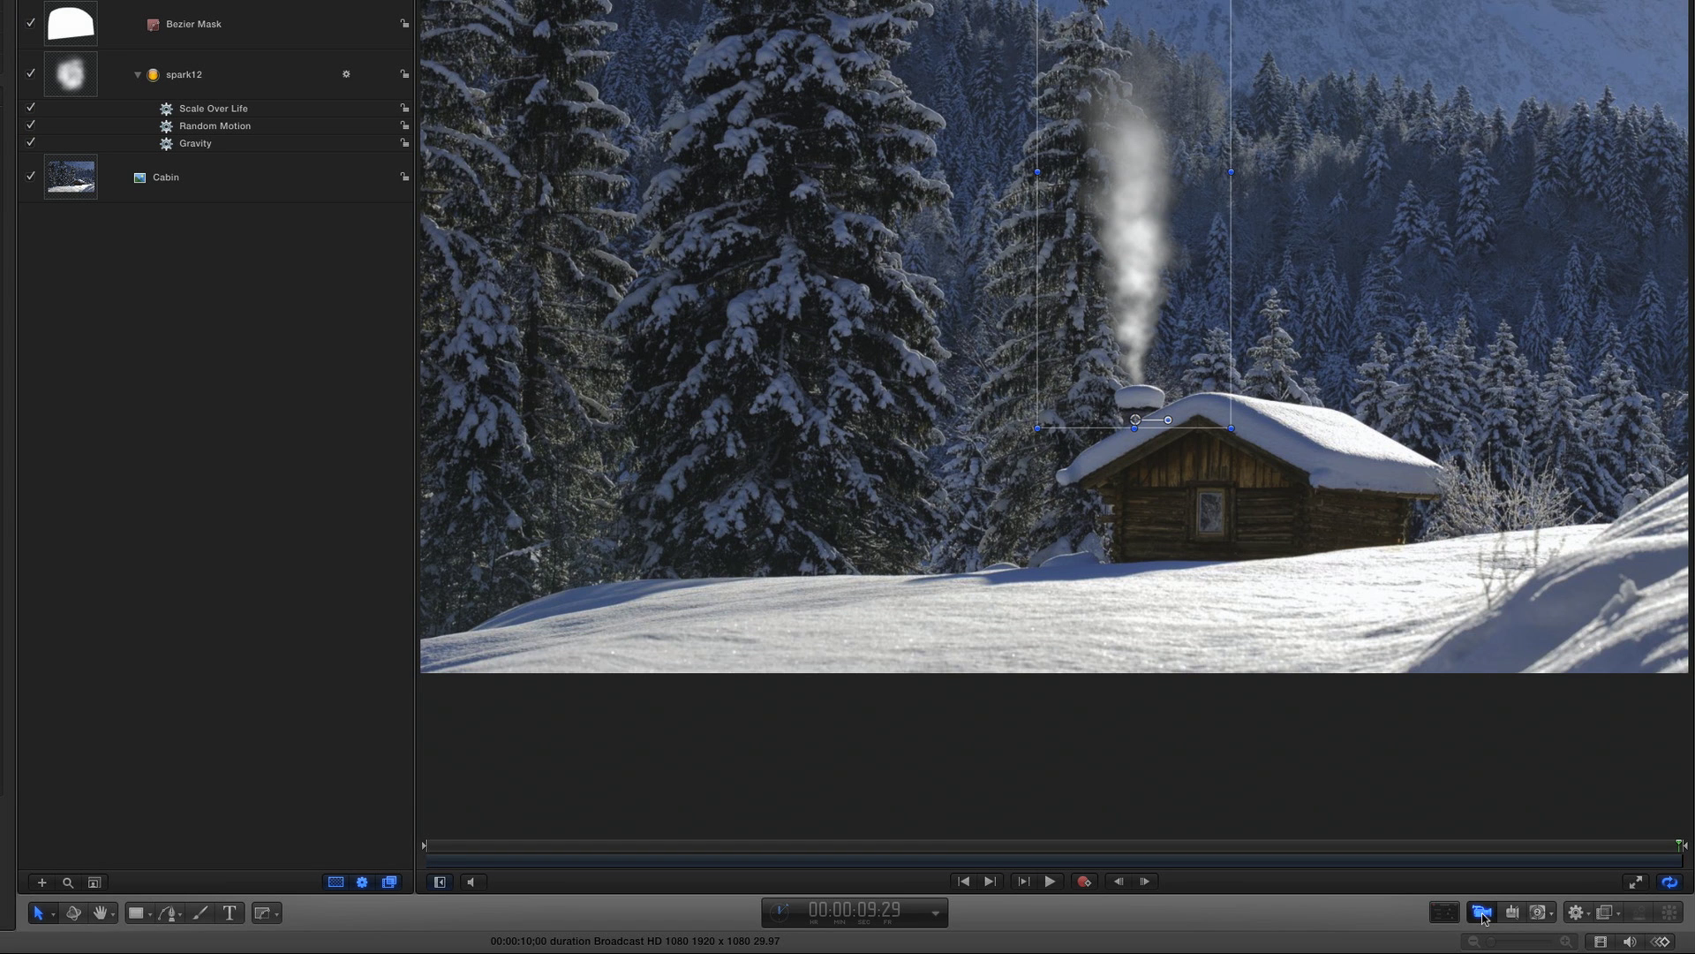
Add a camera in 3D with a Dolly behaviour at Distance 497, pushing toward the cabin
{"action": "left_click", "coordinate": [1481, 913]}
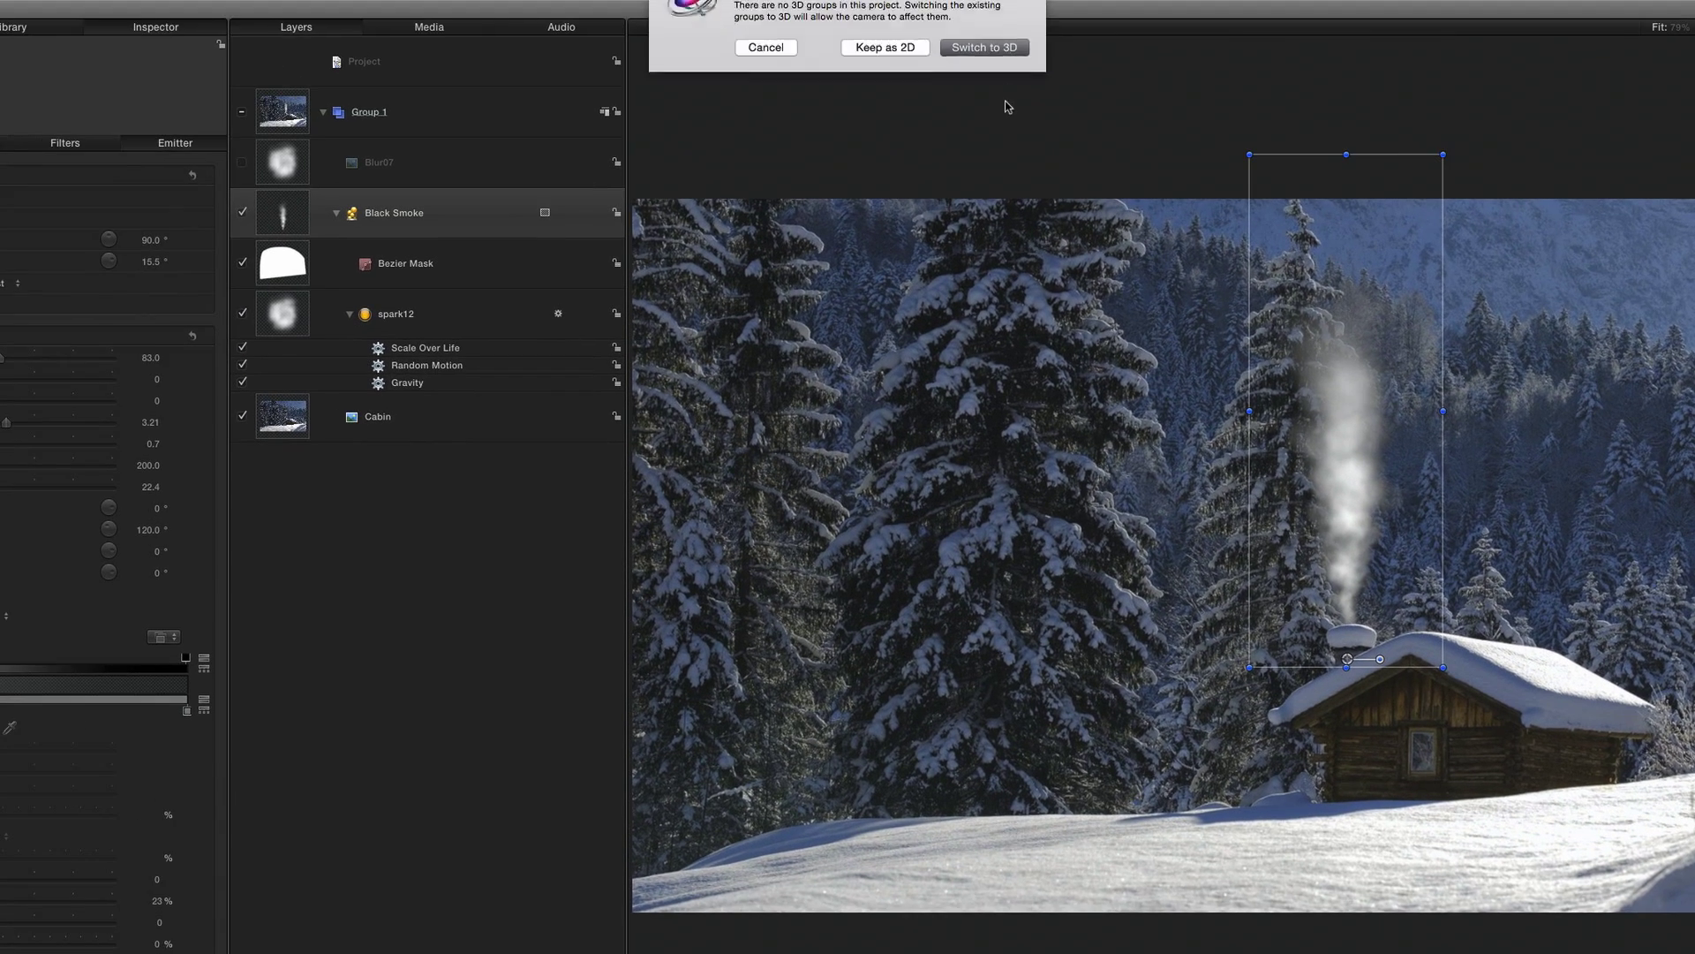
{"action": "key", "text": "Return"}
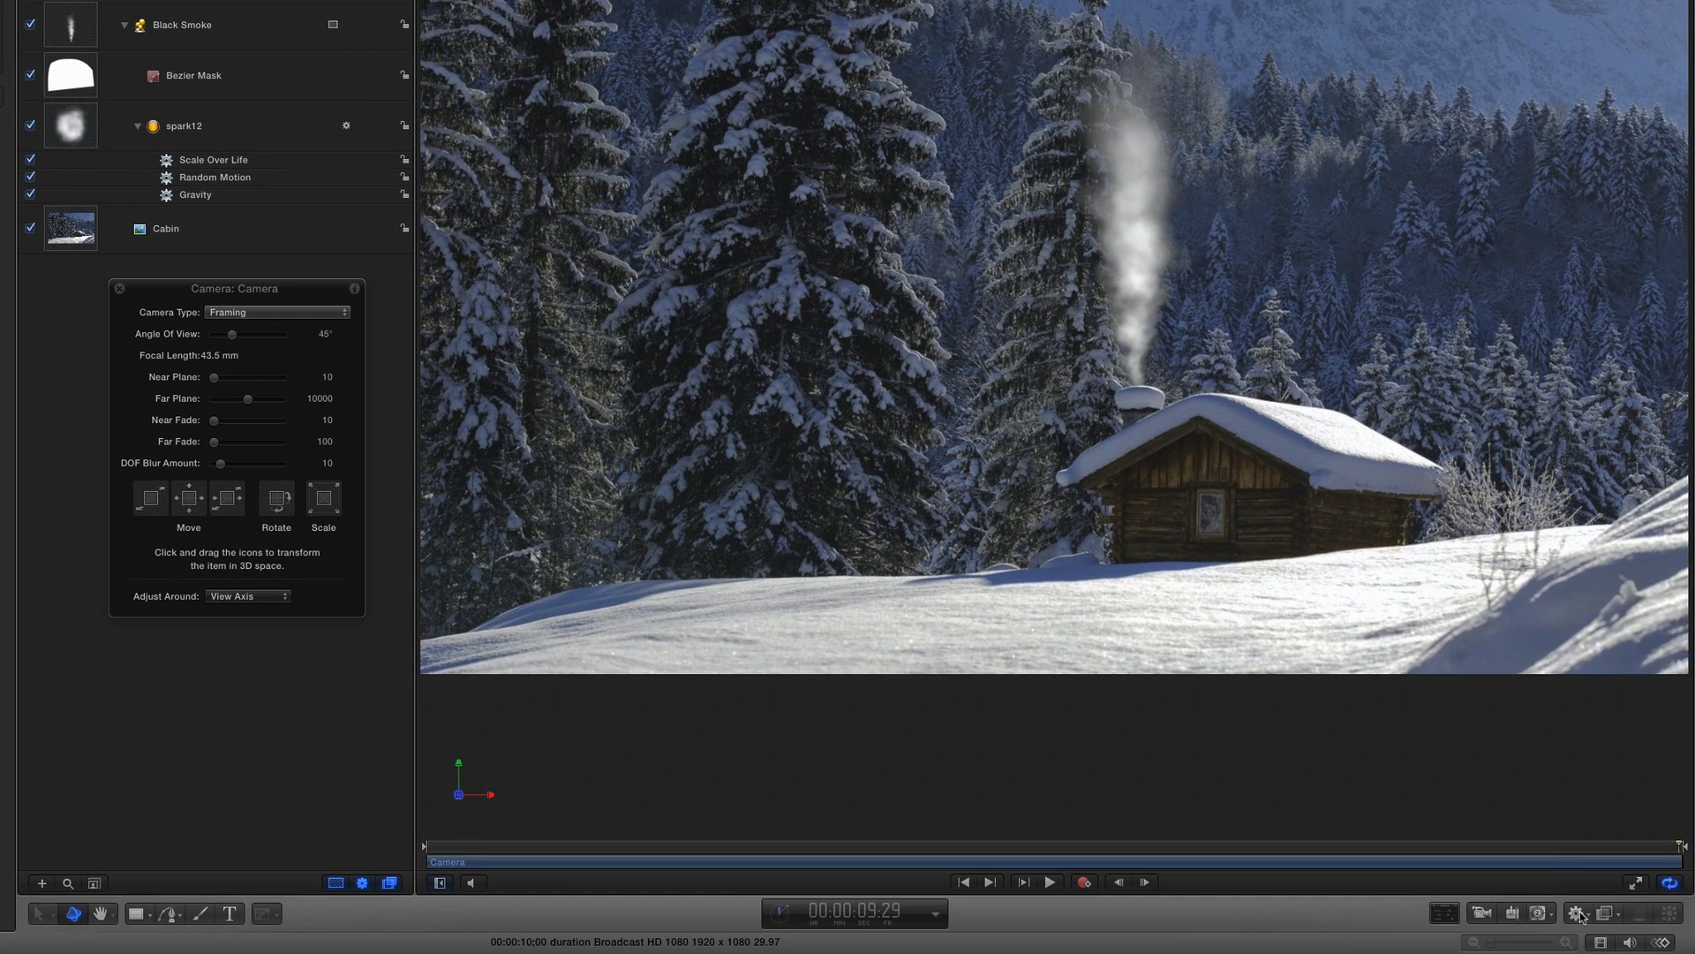
{"action": "left_click", "coordinate": [1577, 913]}
{"action": "mouse_move", "coordinate": [1581, 682]}
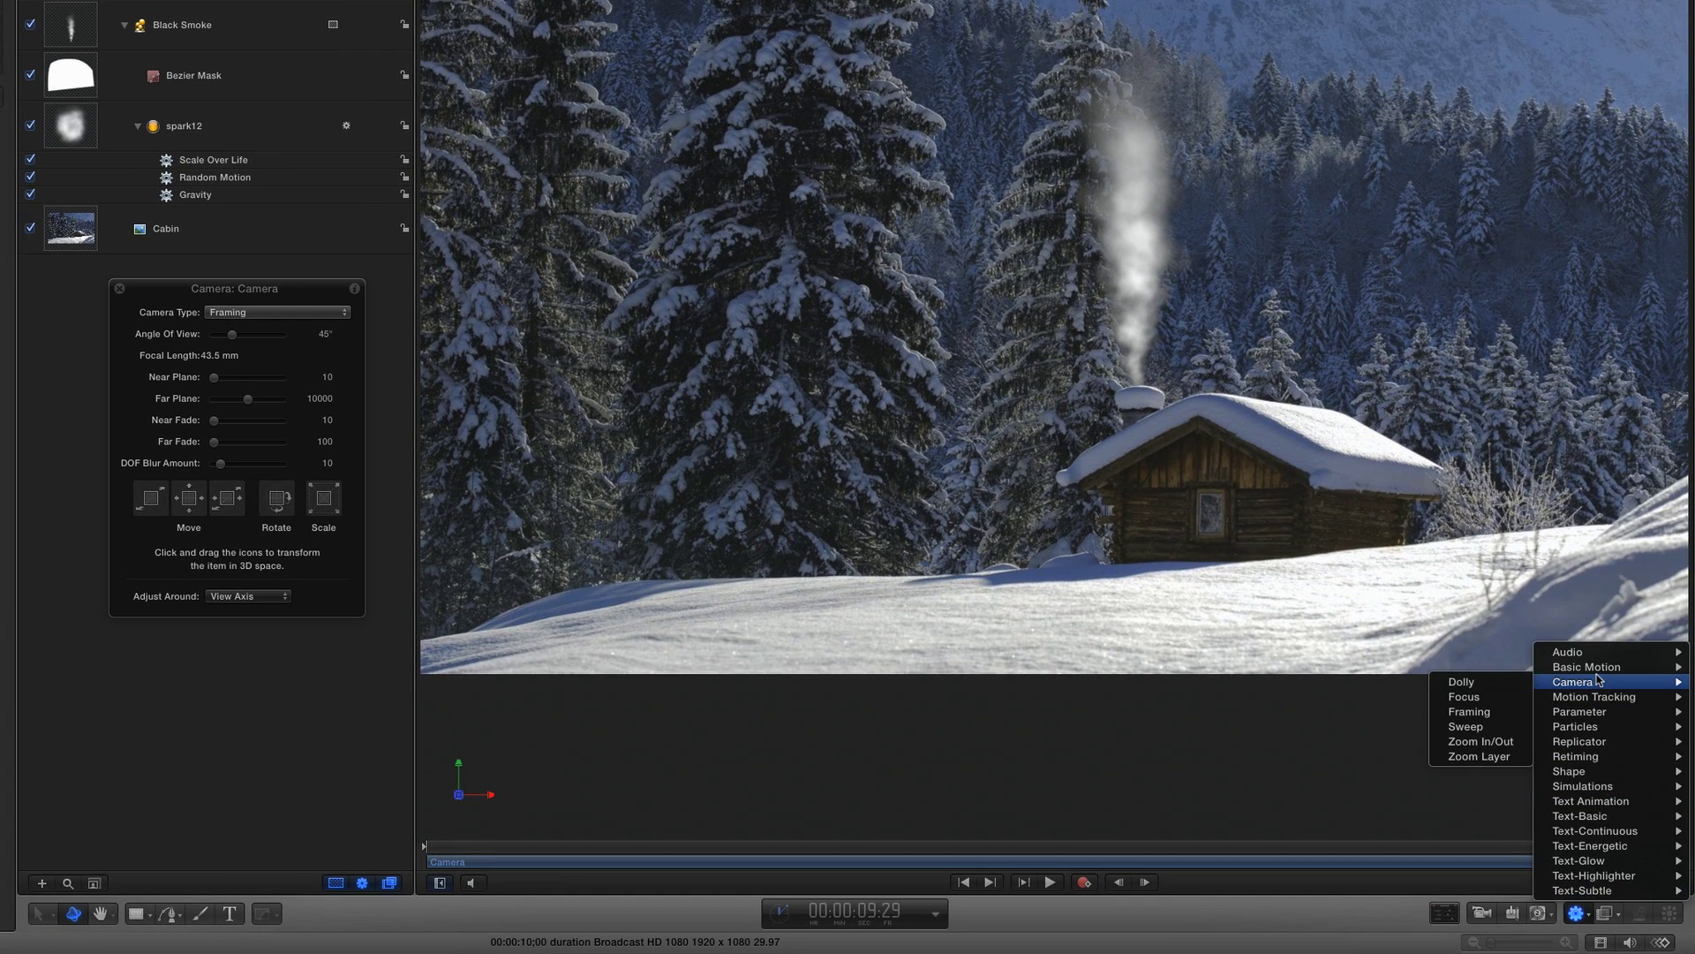
{"action": "left_click", "coordinate": [1501, 687]}
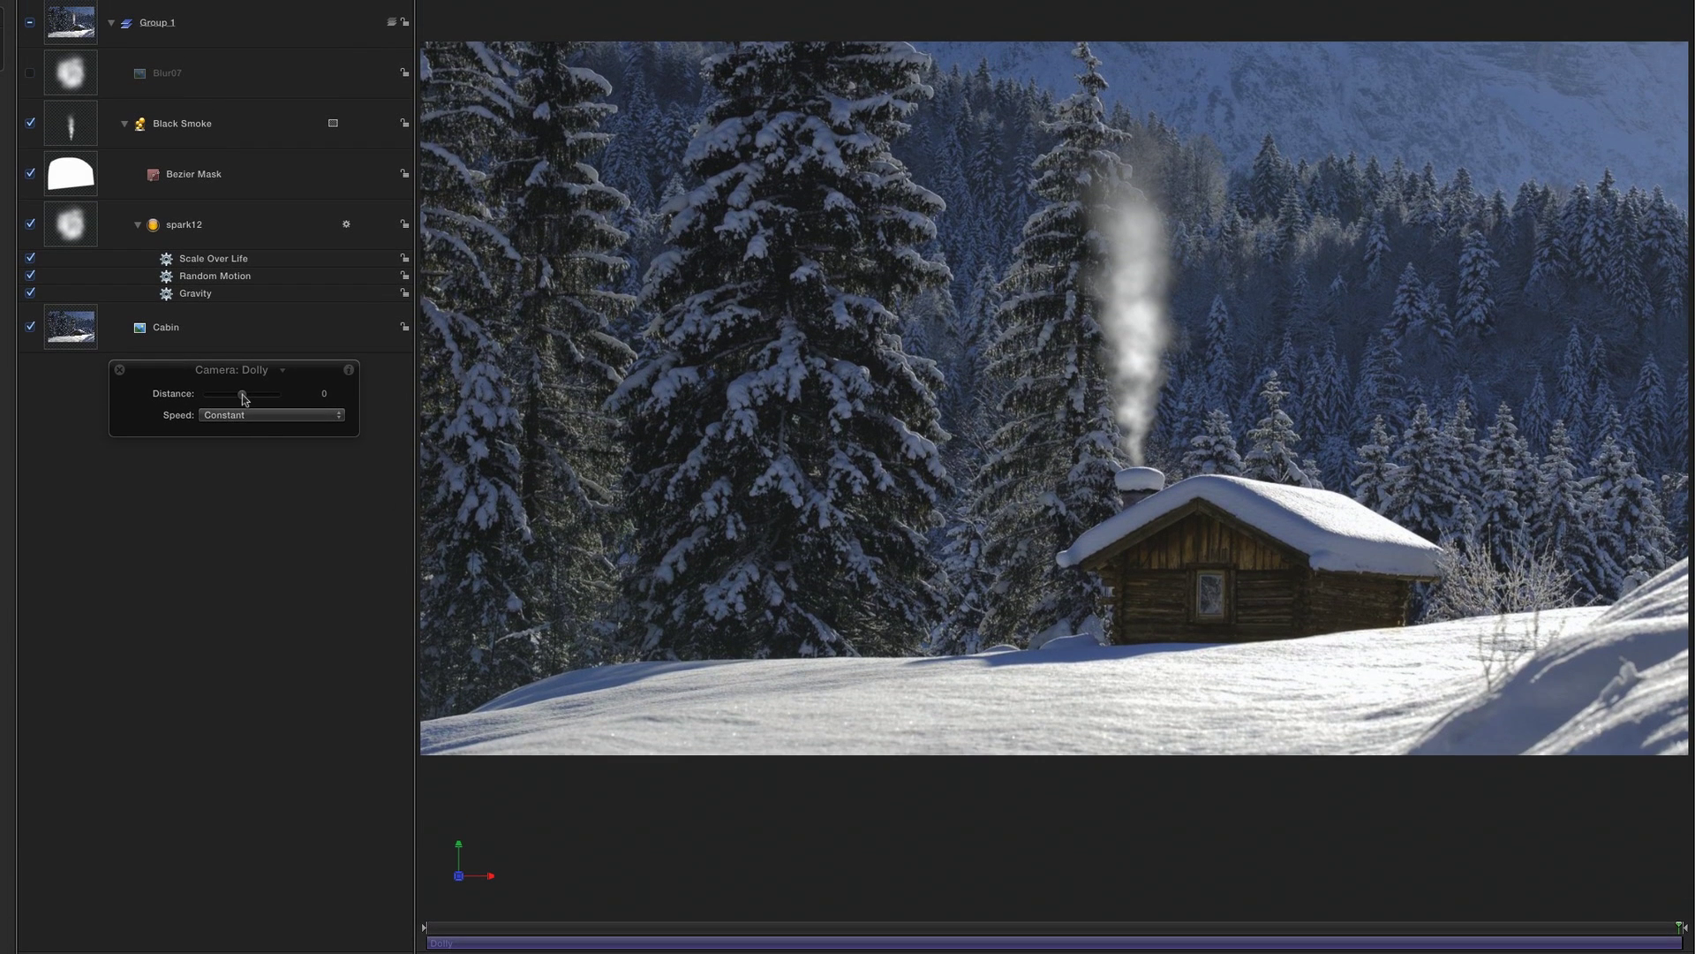
{"action": "left_click_drag", "start_coordinate": [245, 399], "coordinate": [246, 398]}
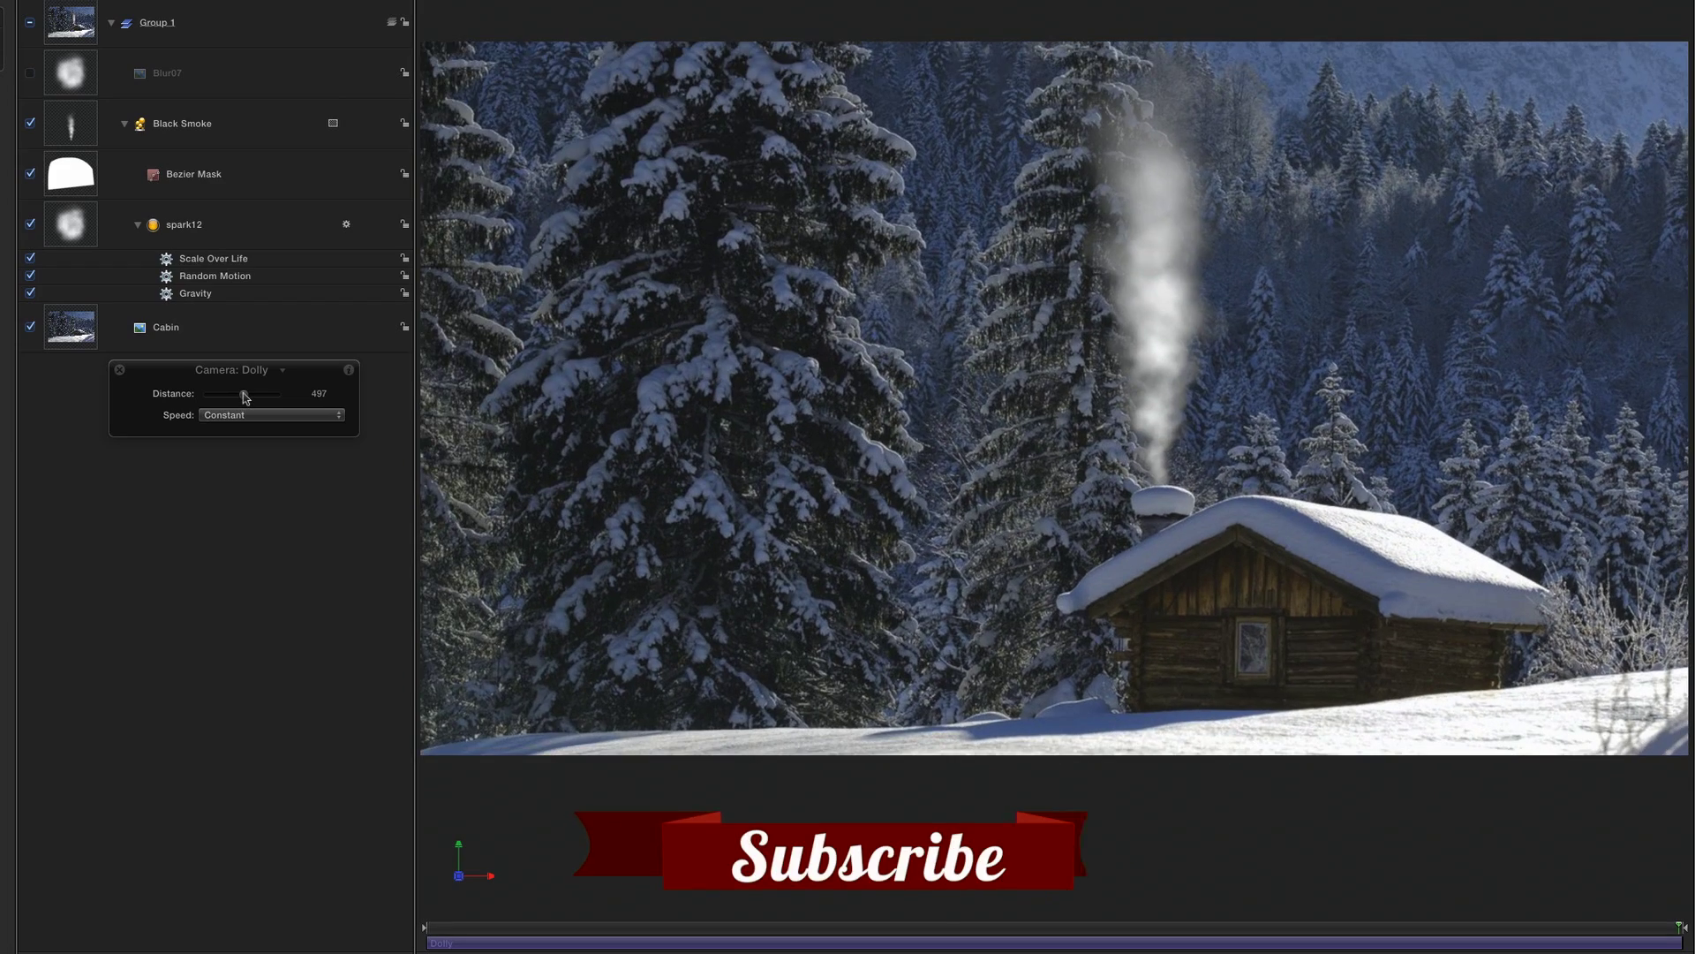